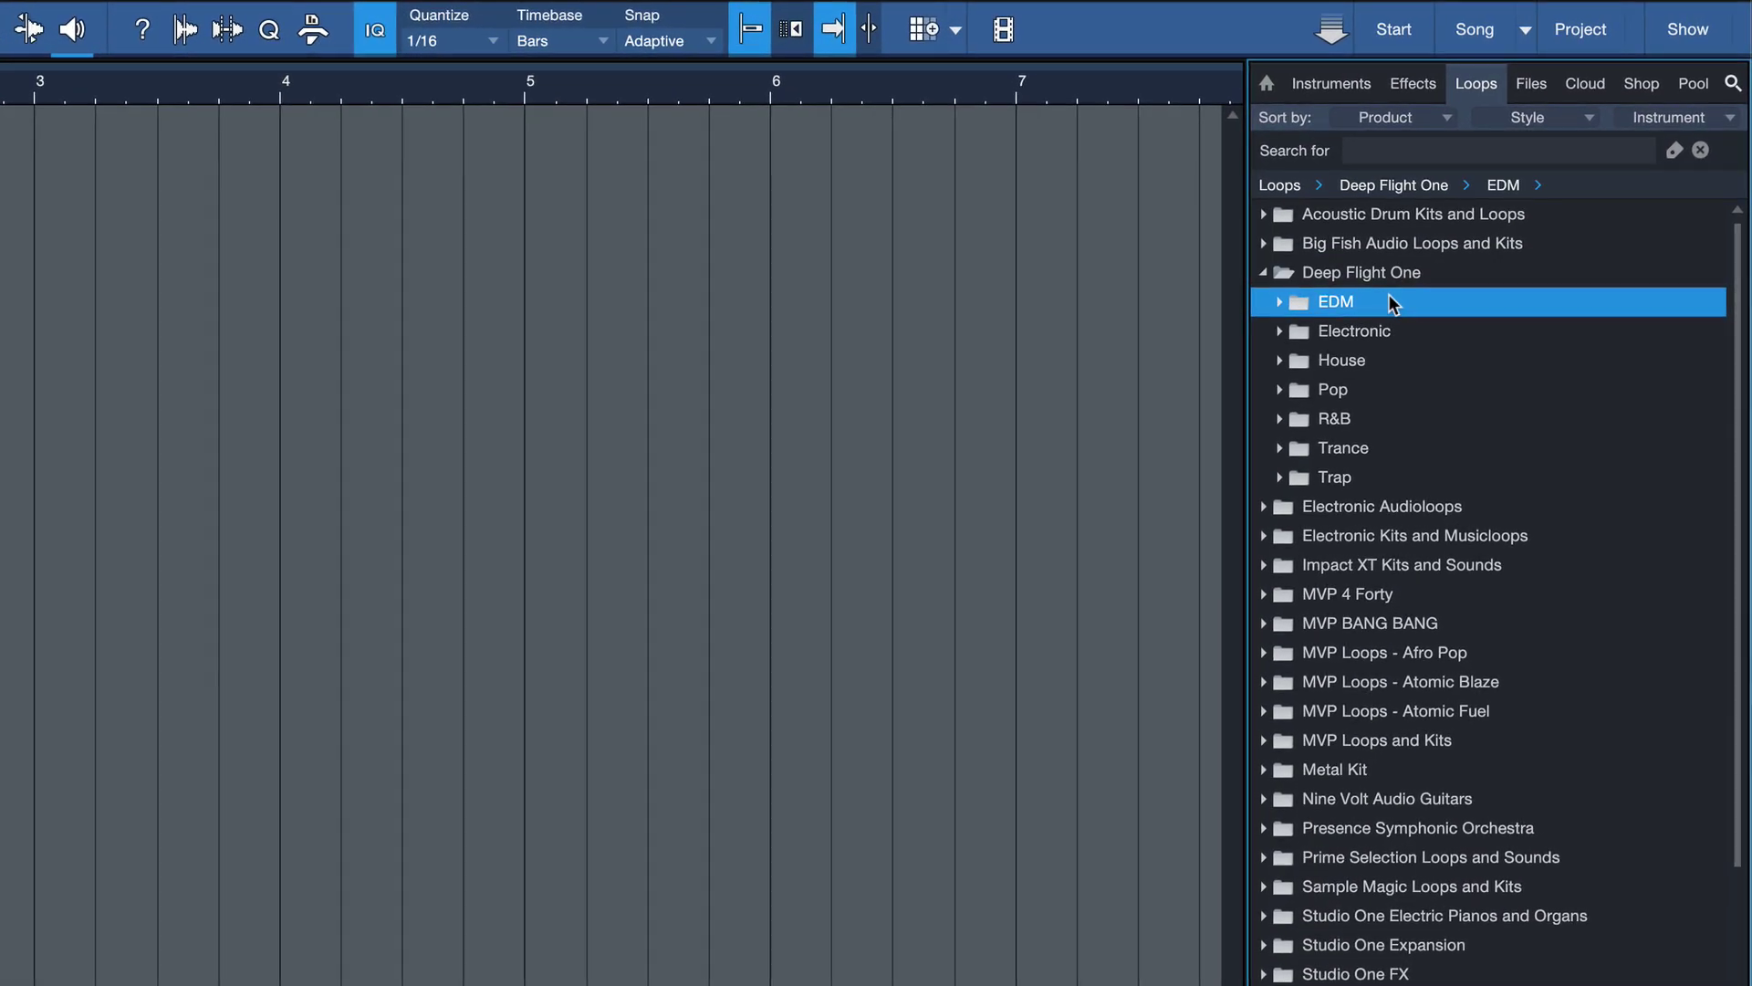
Expand the Presence Deep Flight One folder to list Choirs, Drones, Keys, Leads, Organs, Pads and Soundscapes.
double_click(1392, 301)
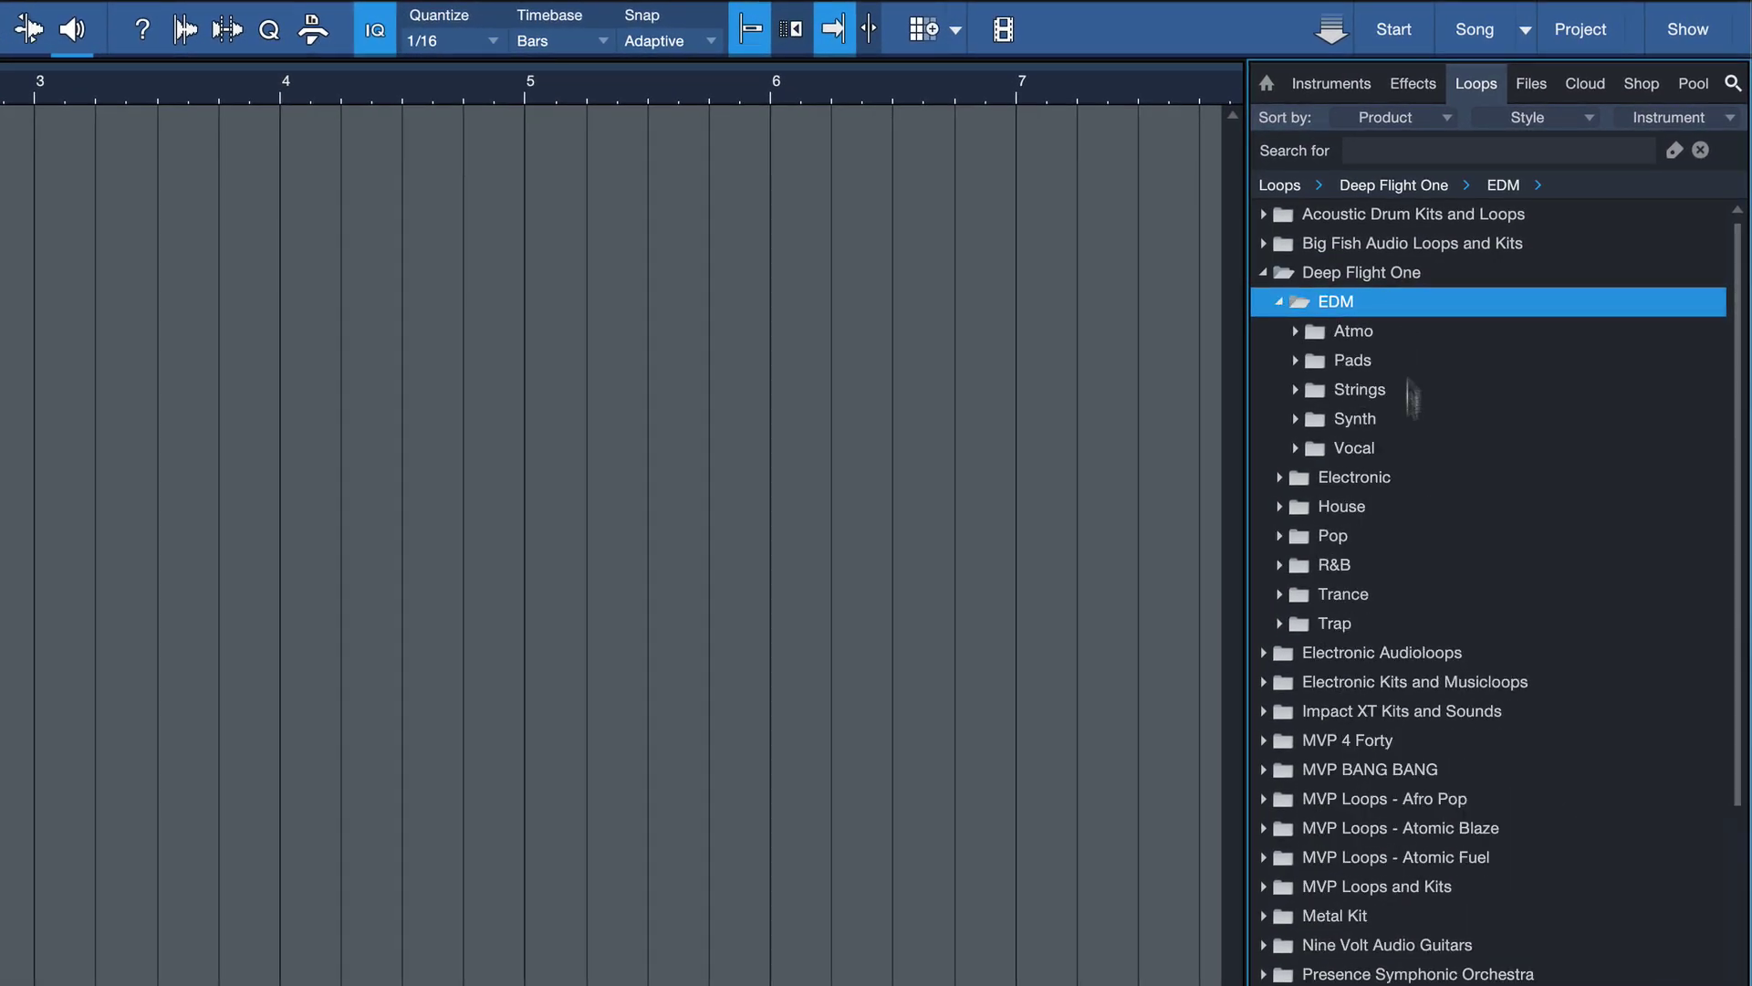
double_click(1403, 477)
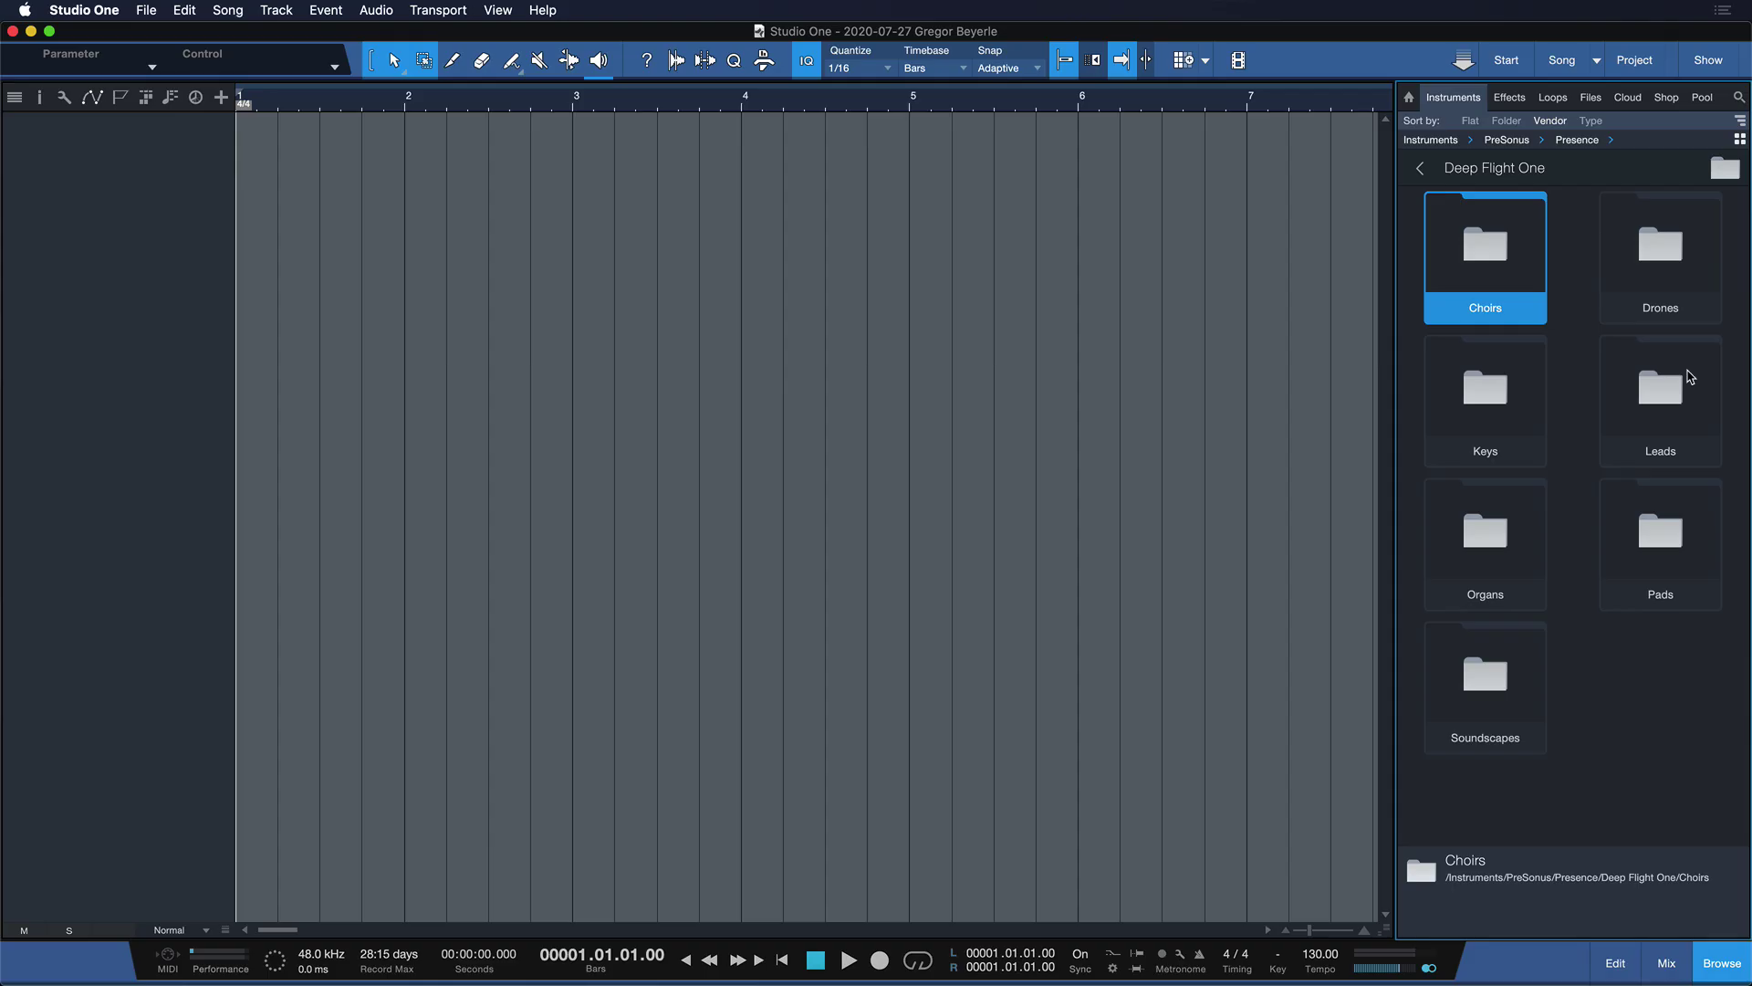
Open the Soundscapes presets folder and close the Presence XT editor.
double_click(1532, 655)
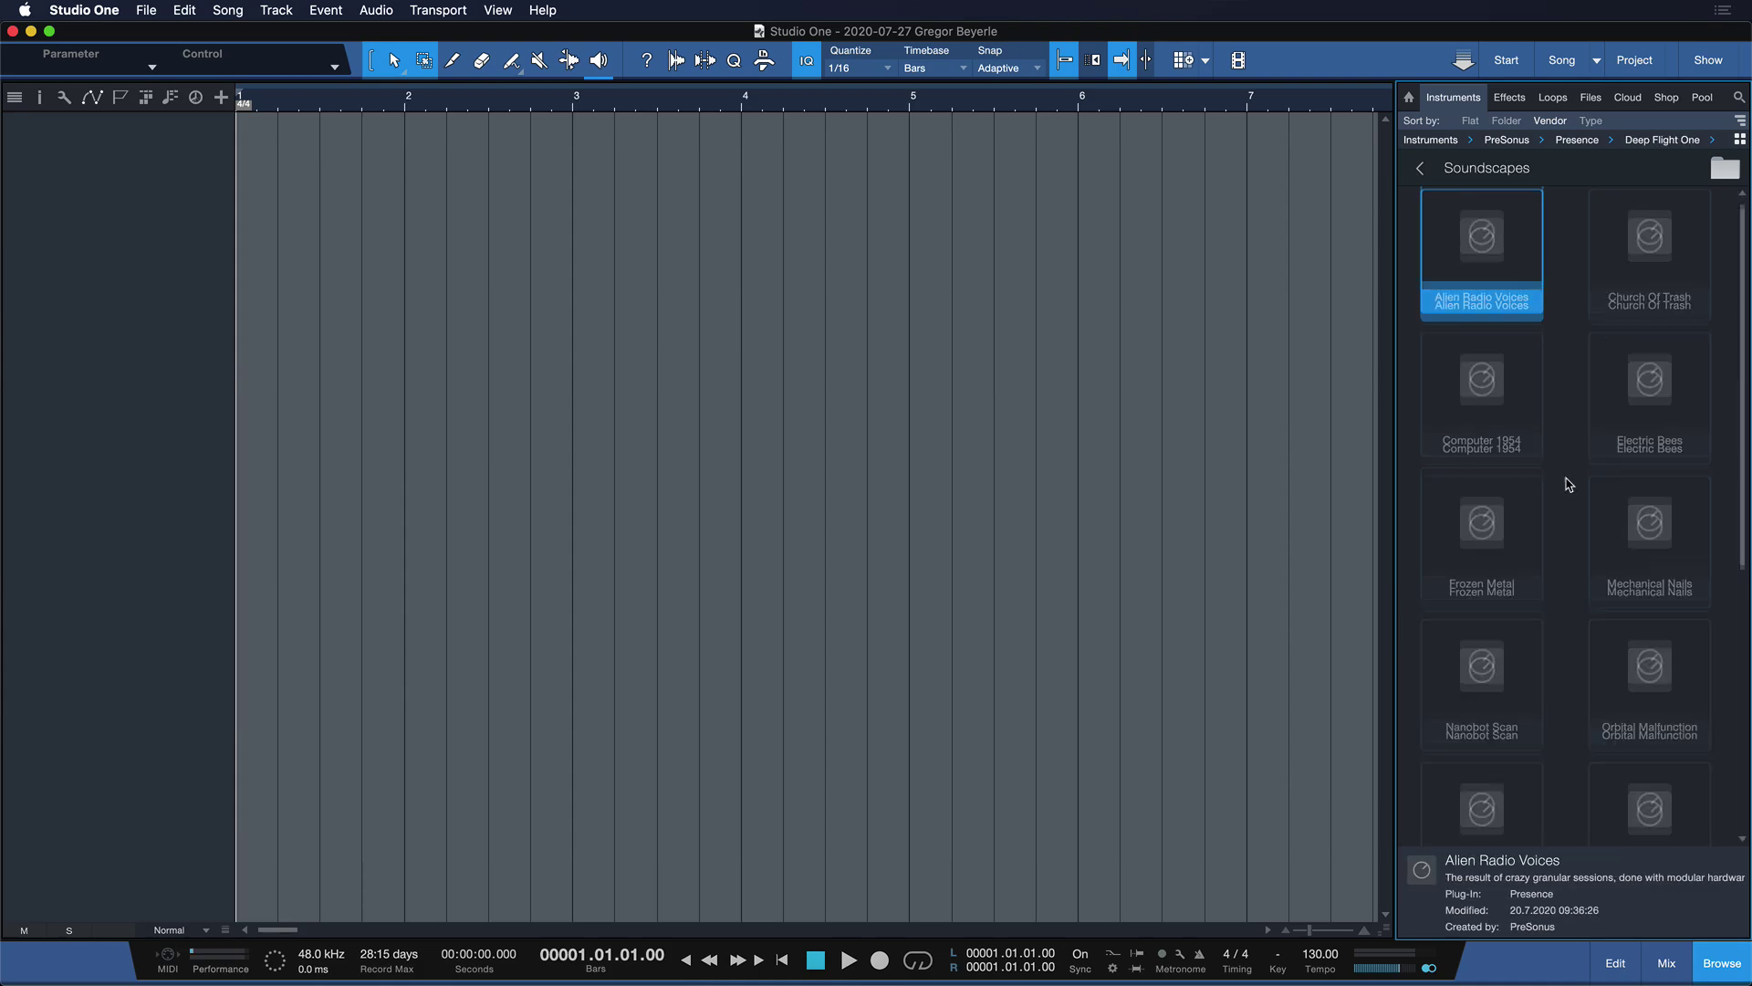
scroll(1565, 481, down, 5)
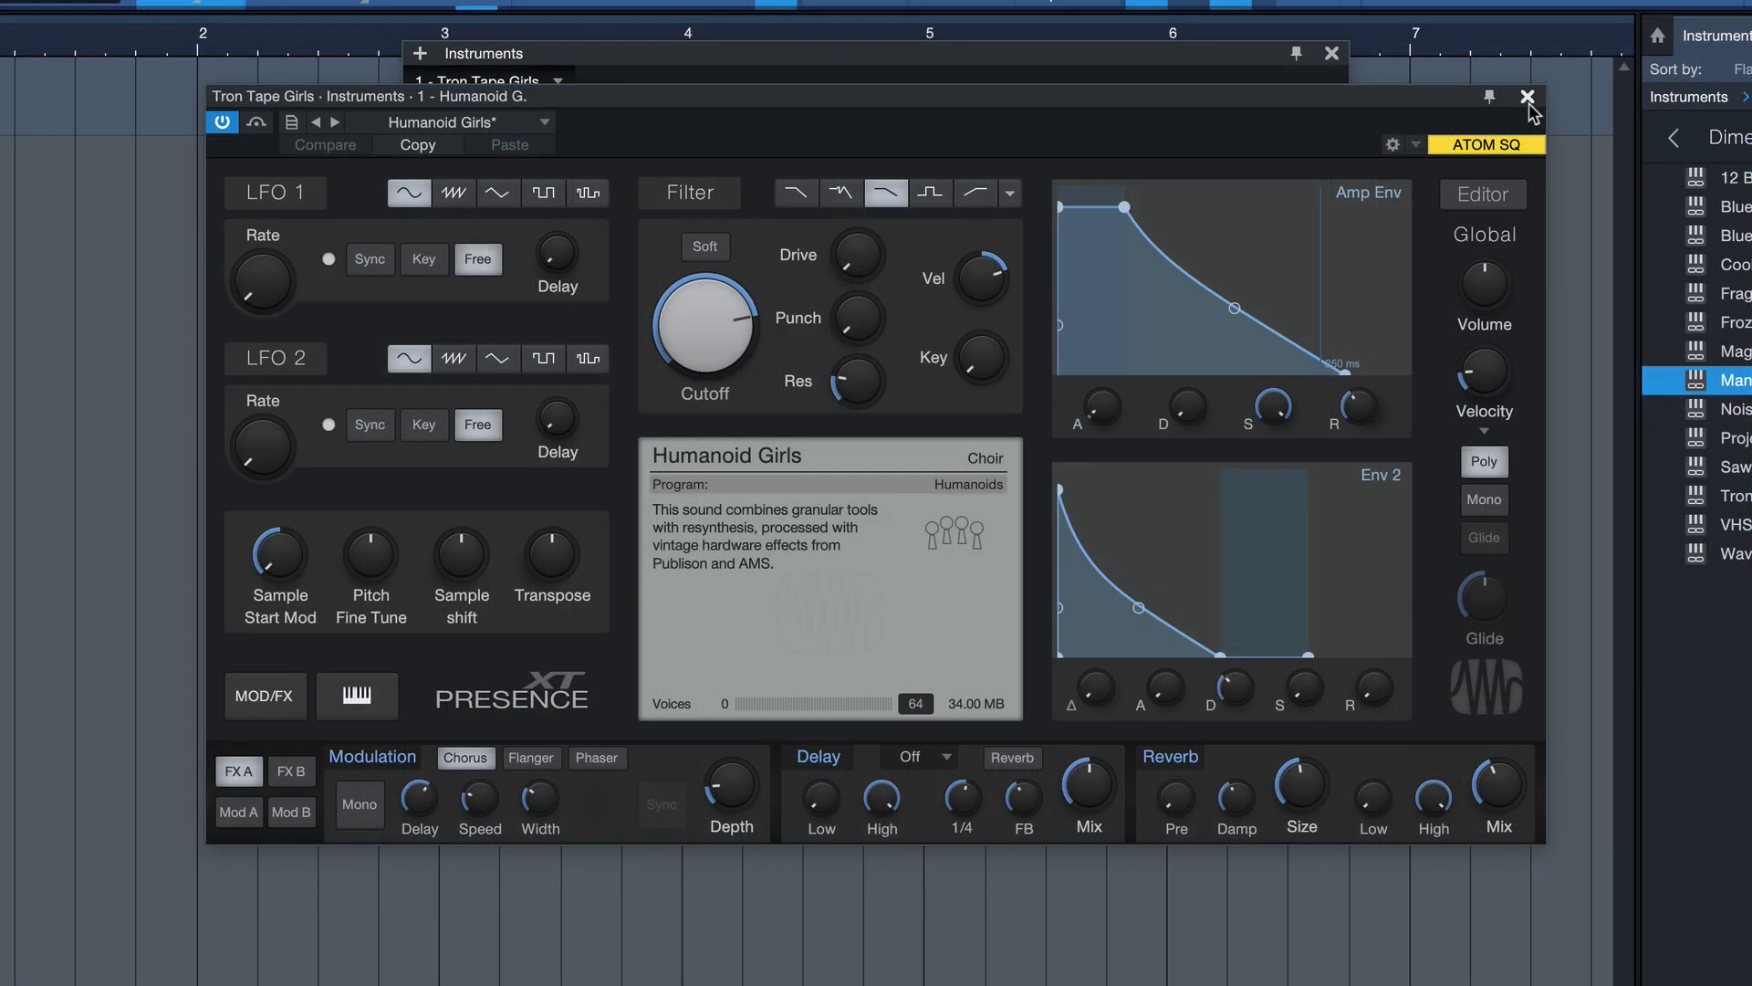
click(1527, 97)
Open a layer's Presence editor and step through presets to Noisy Strings and Projected Fairytales.
click(955, 325)
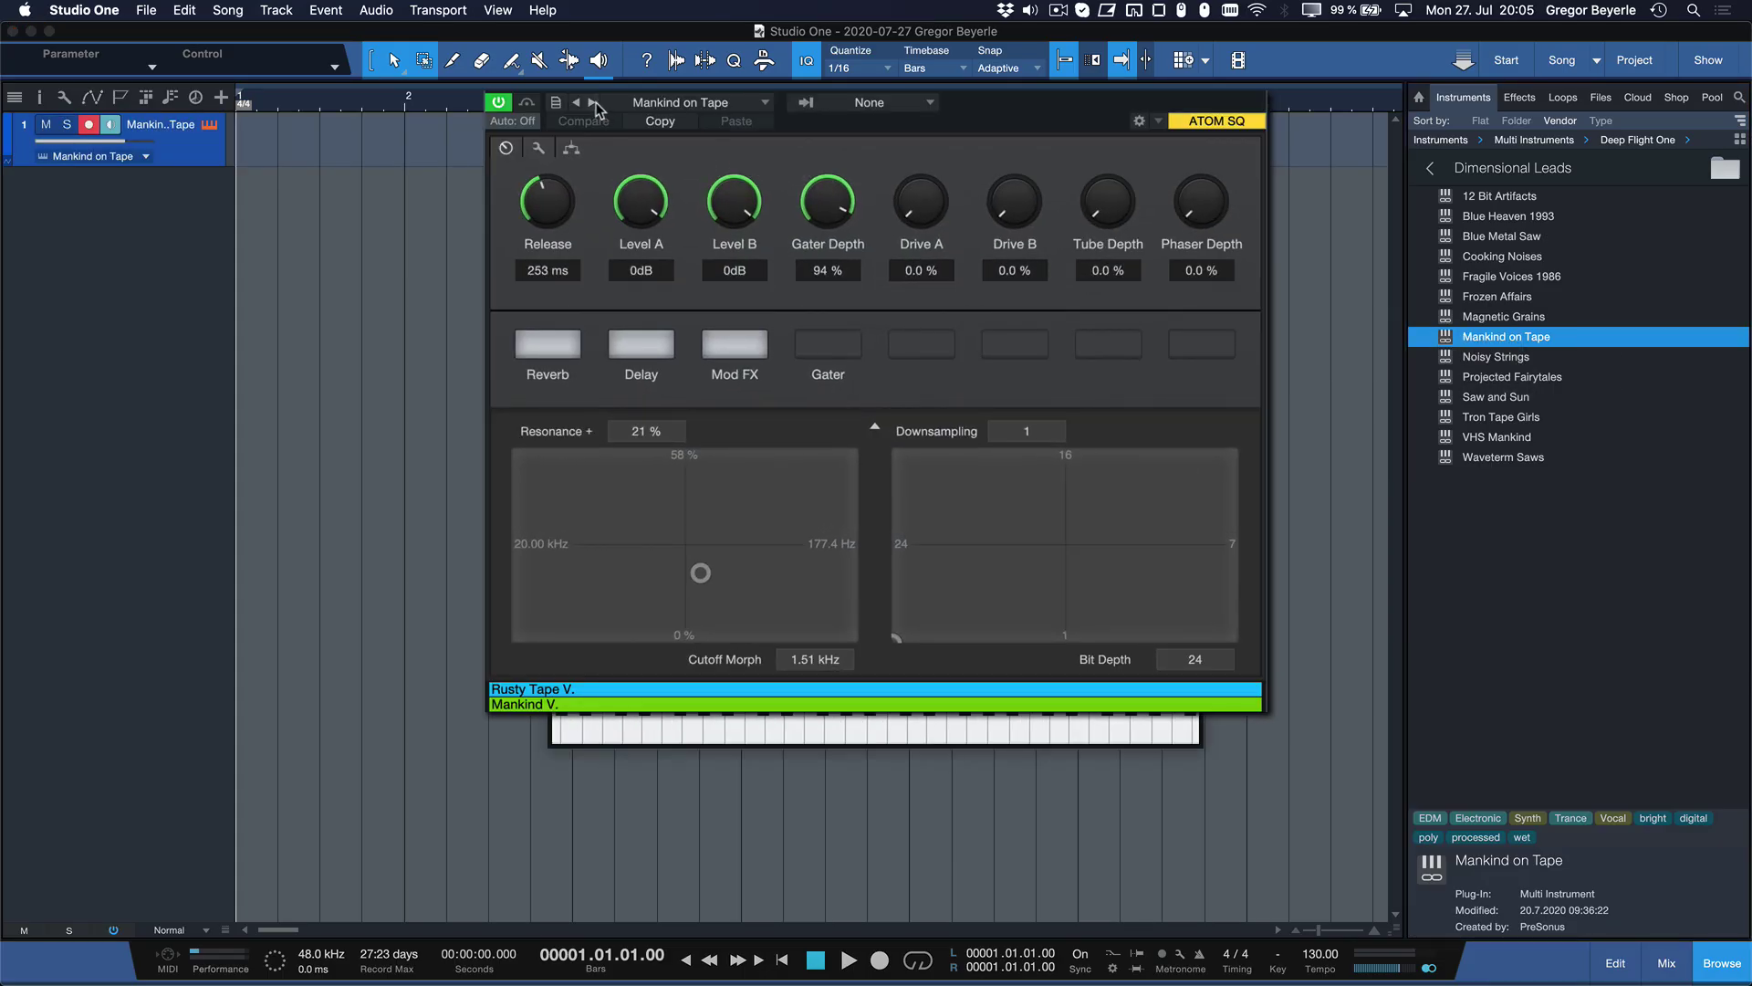
click(594, 103)
click(593, 103)
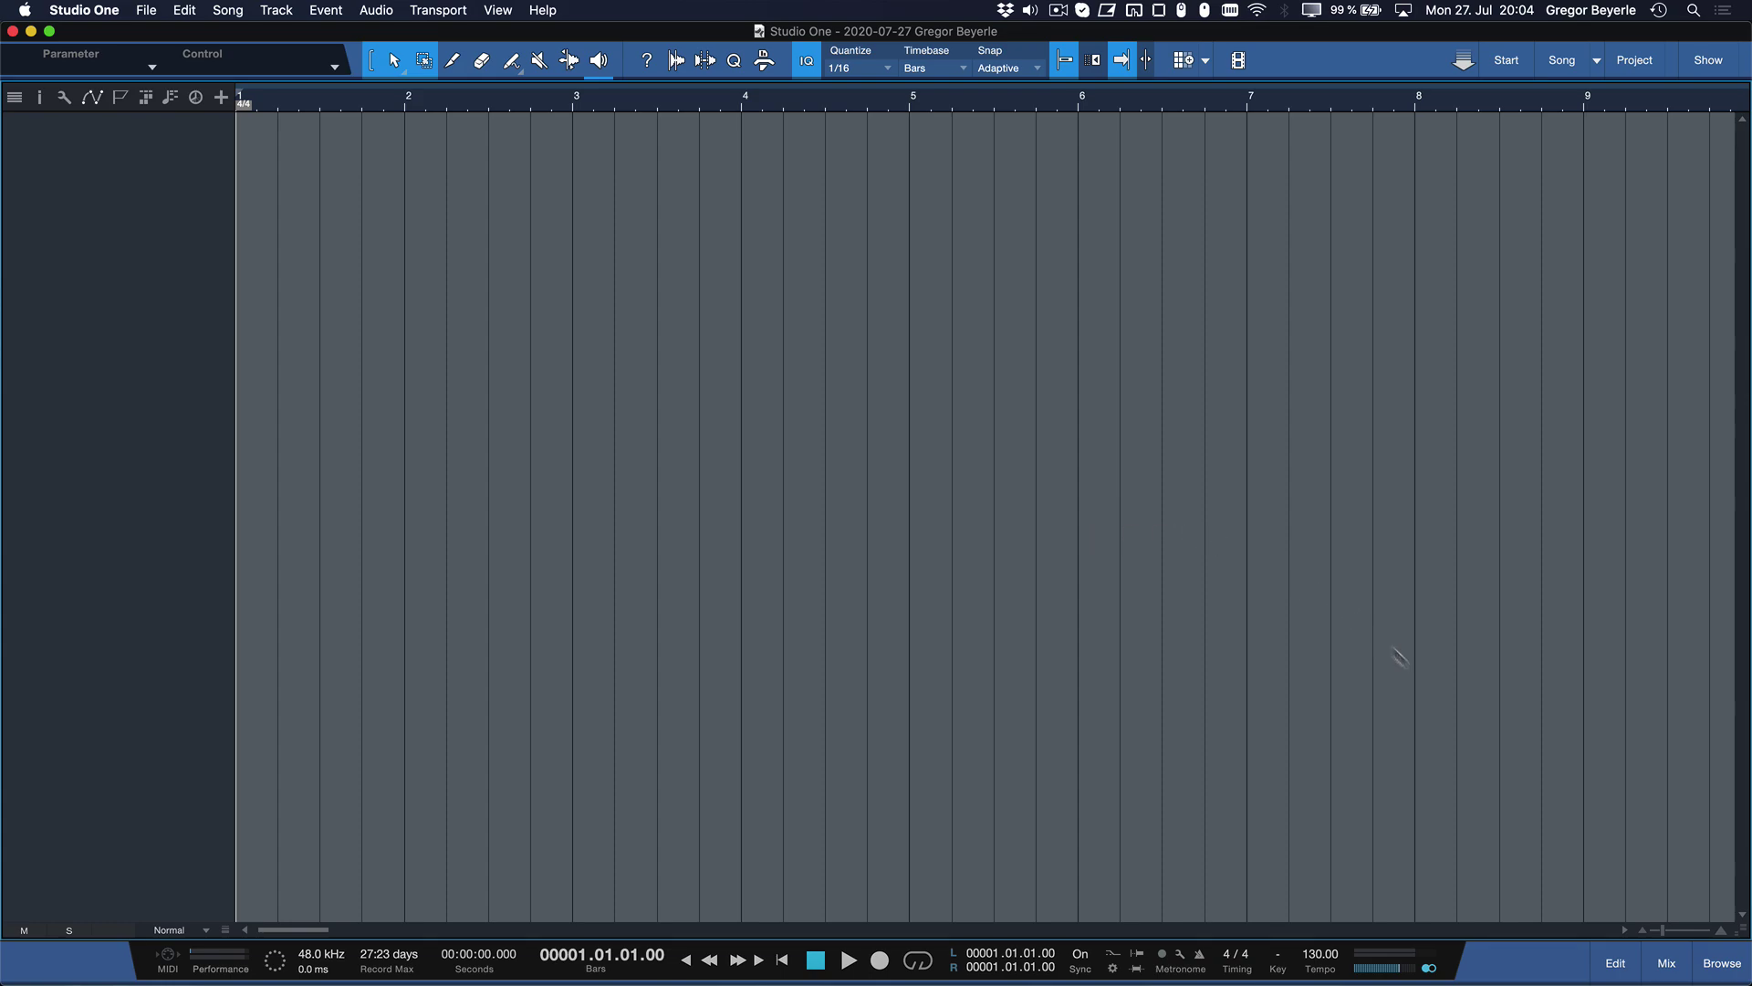
Browse Multi Instruments > Deep Flight One and step from Mankind on Tape to Noisy Strings.
click(1711, 964)
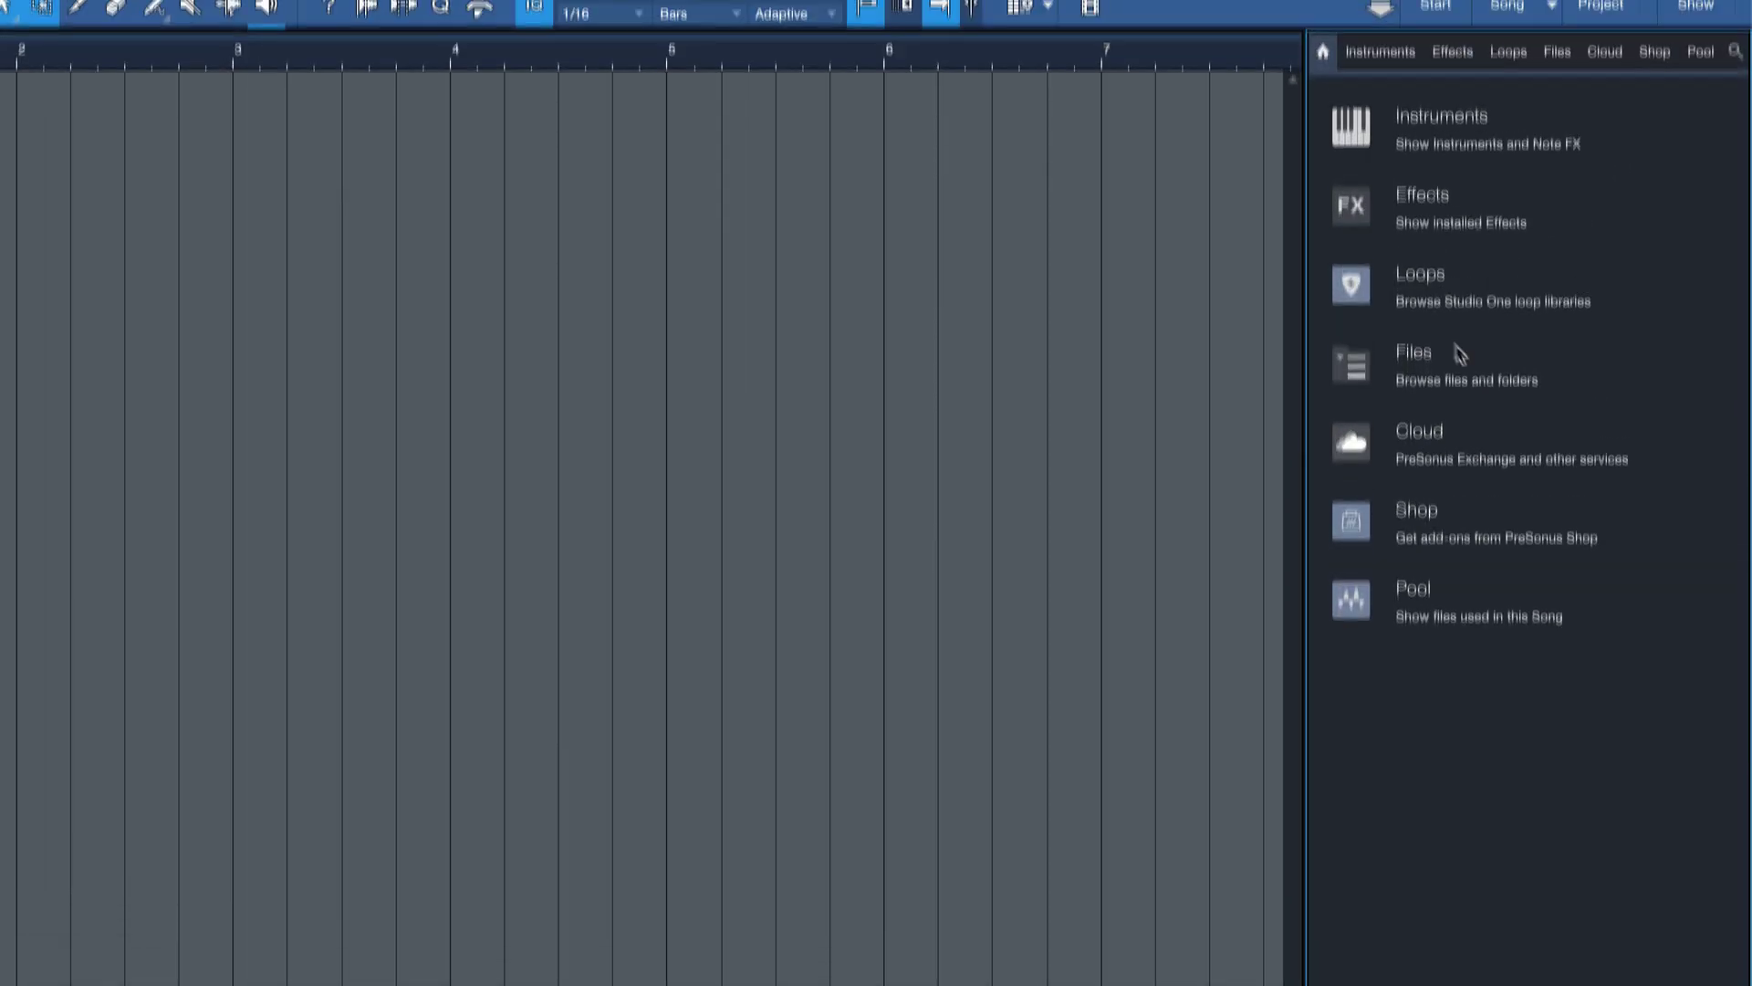
click(1439, 164)
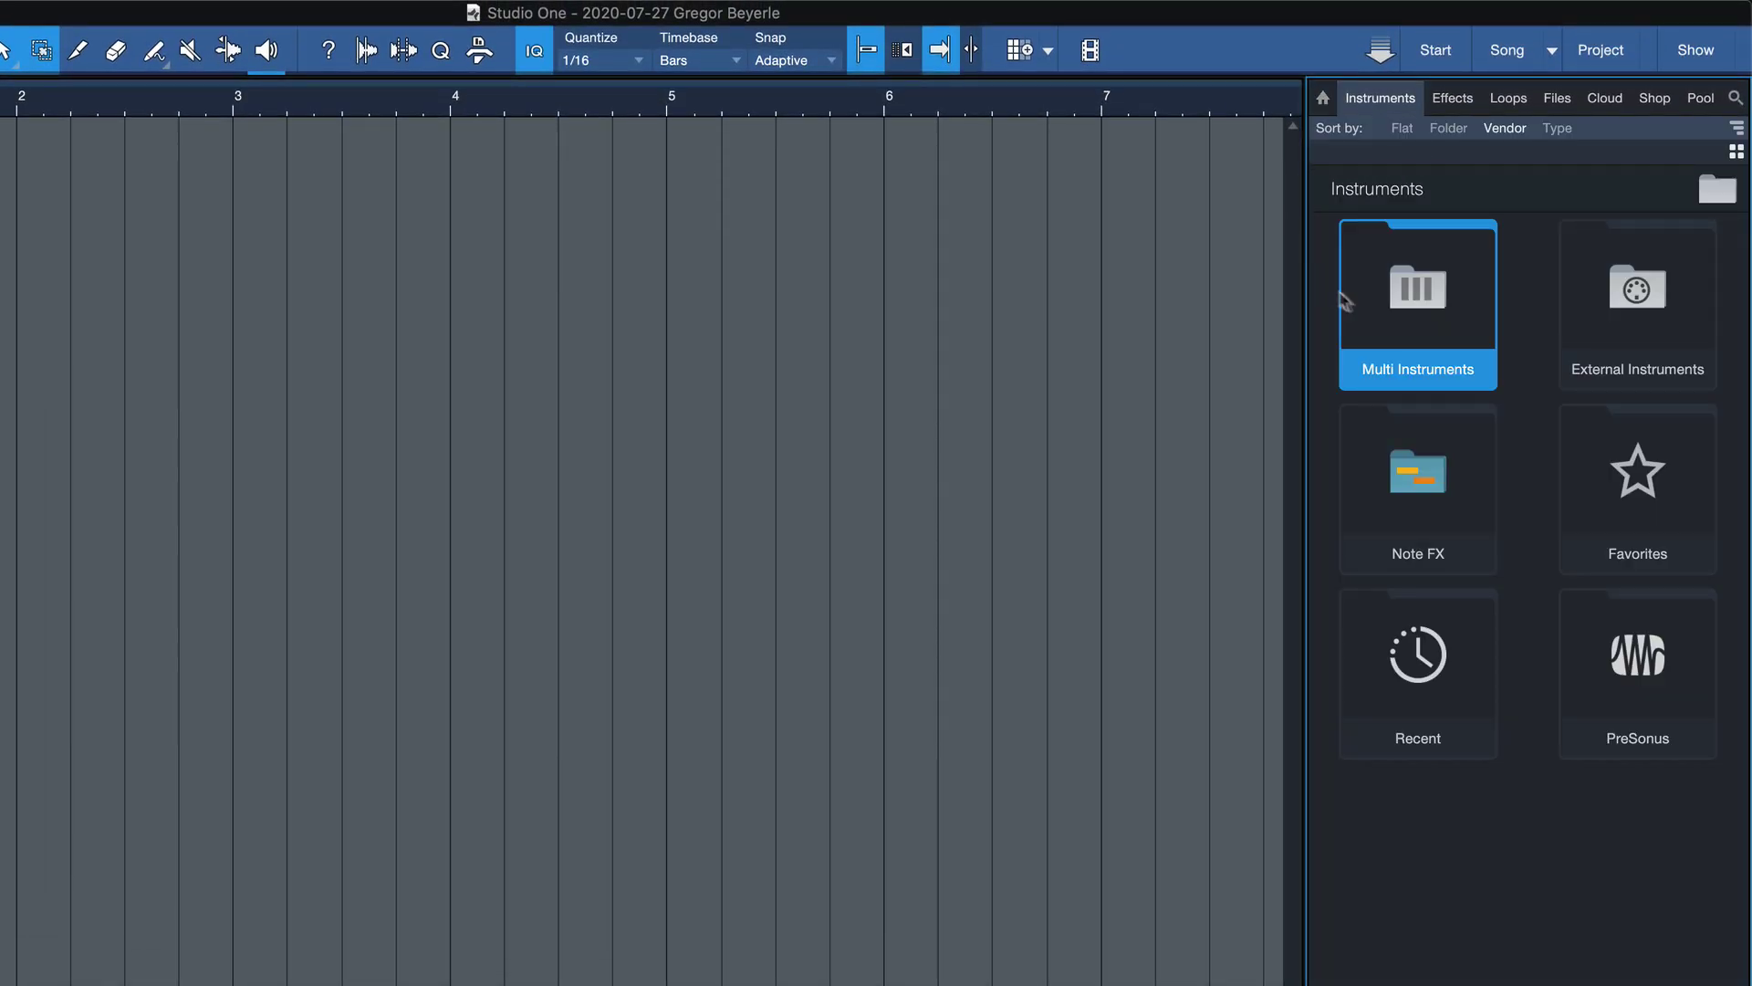
click(1342, 294)
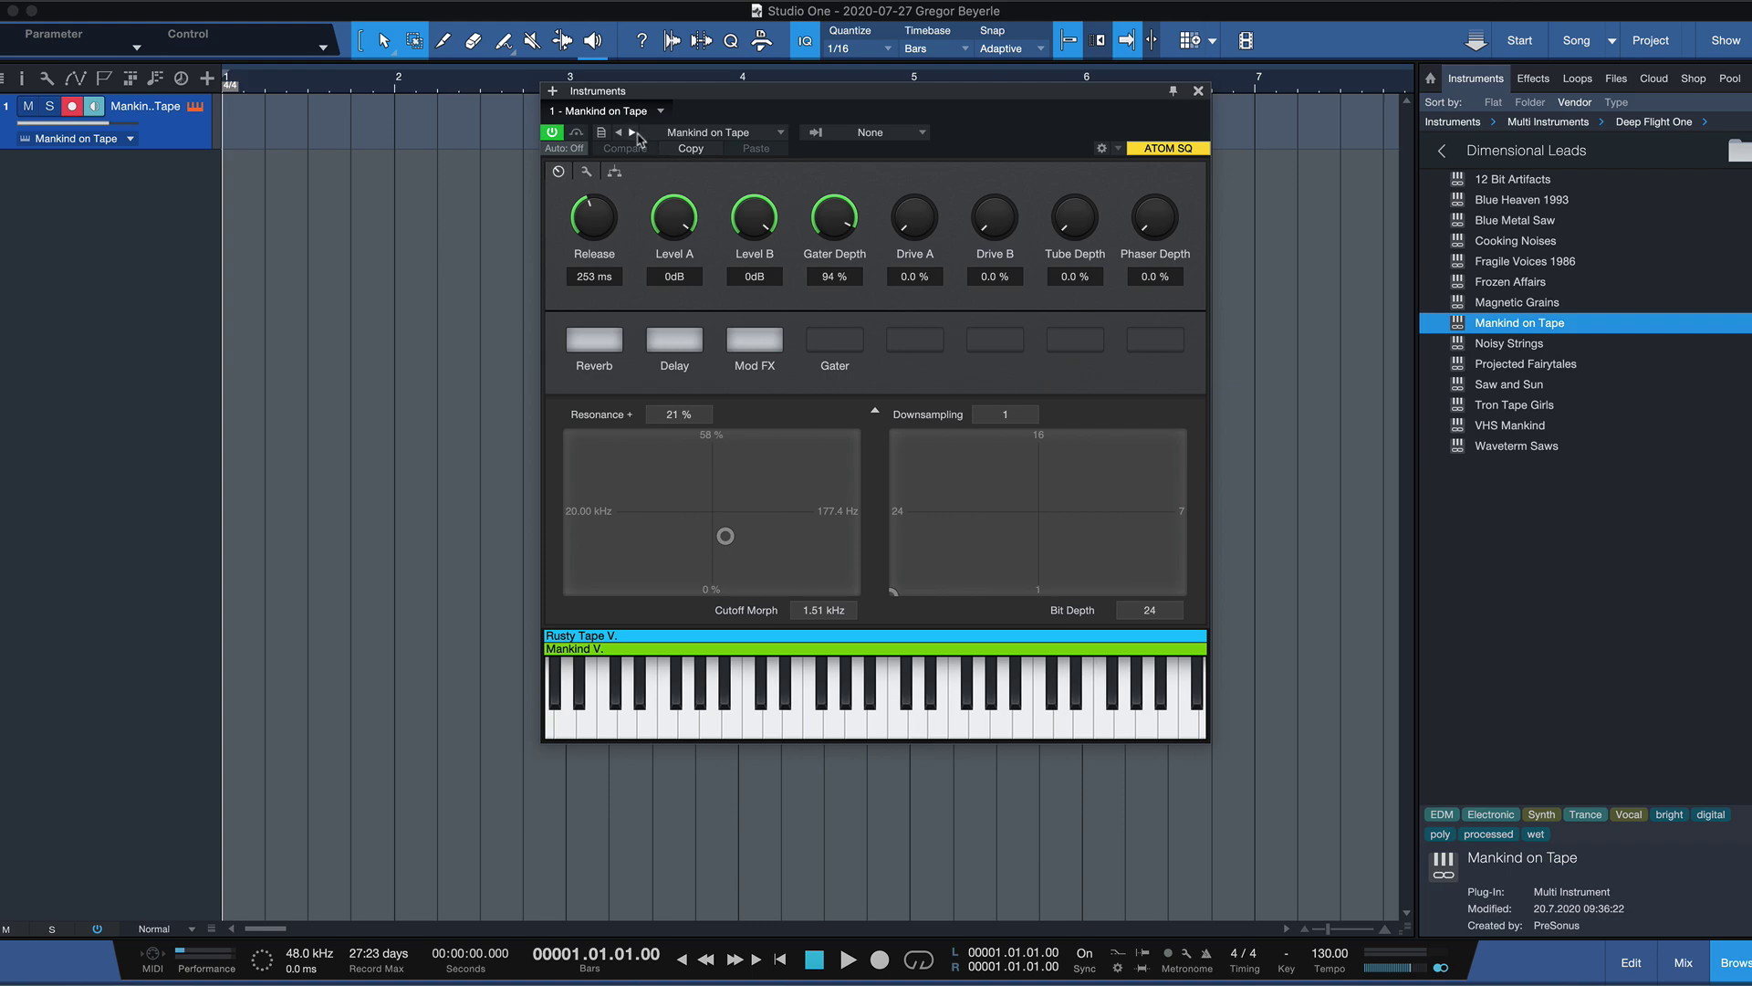
click(633, 132)
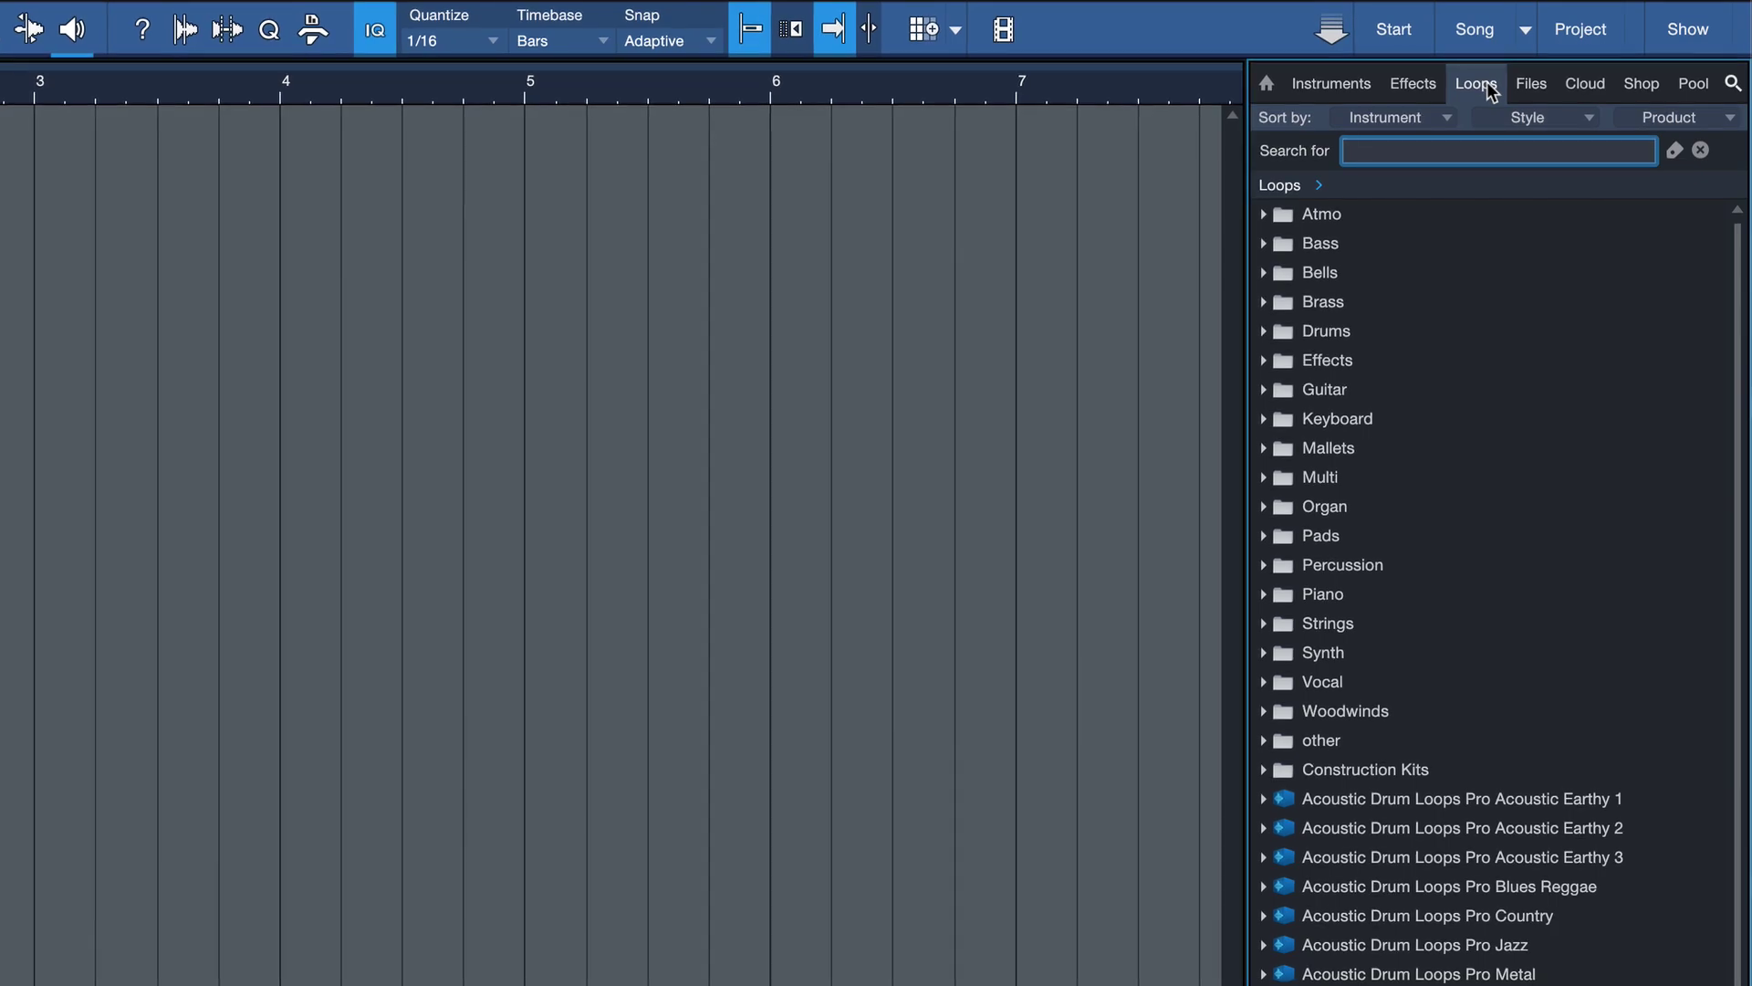
Sort loops by Product and expand Deep Flight One > Electronic > Mallets.
click(1448, 117)
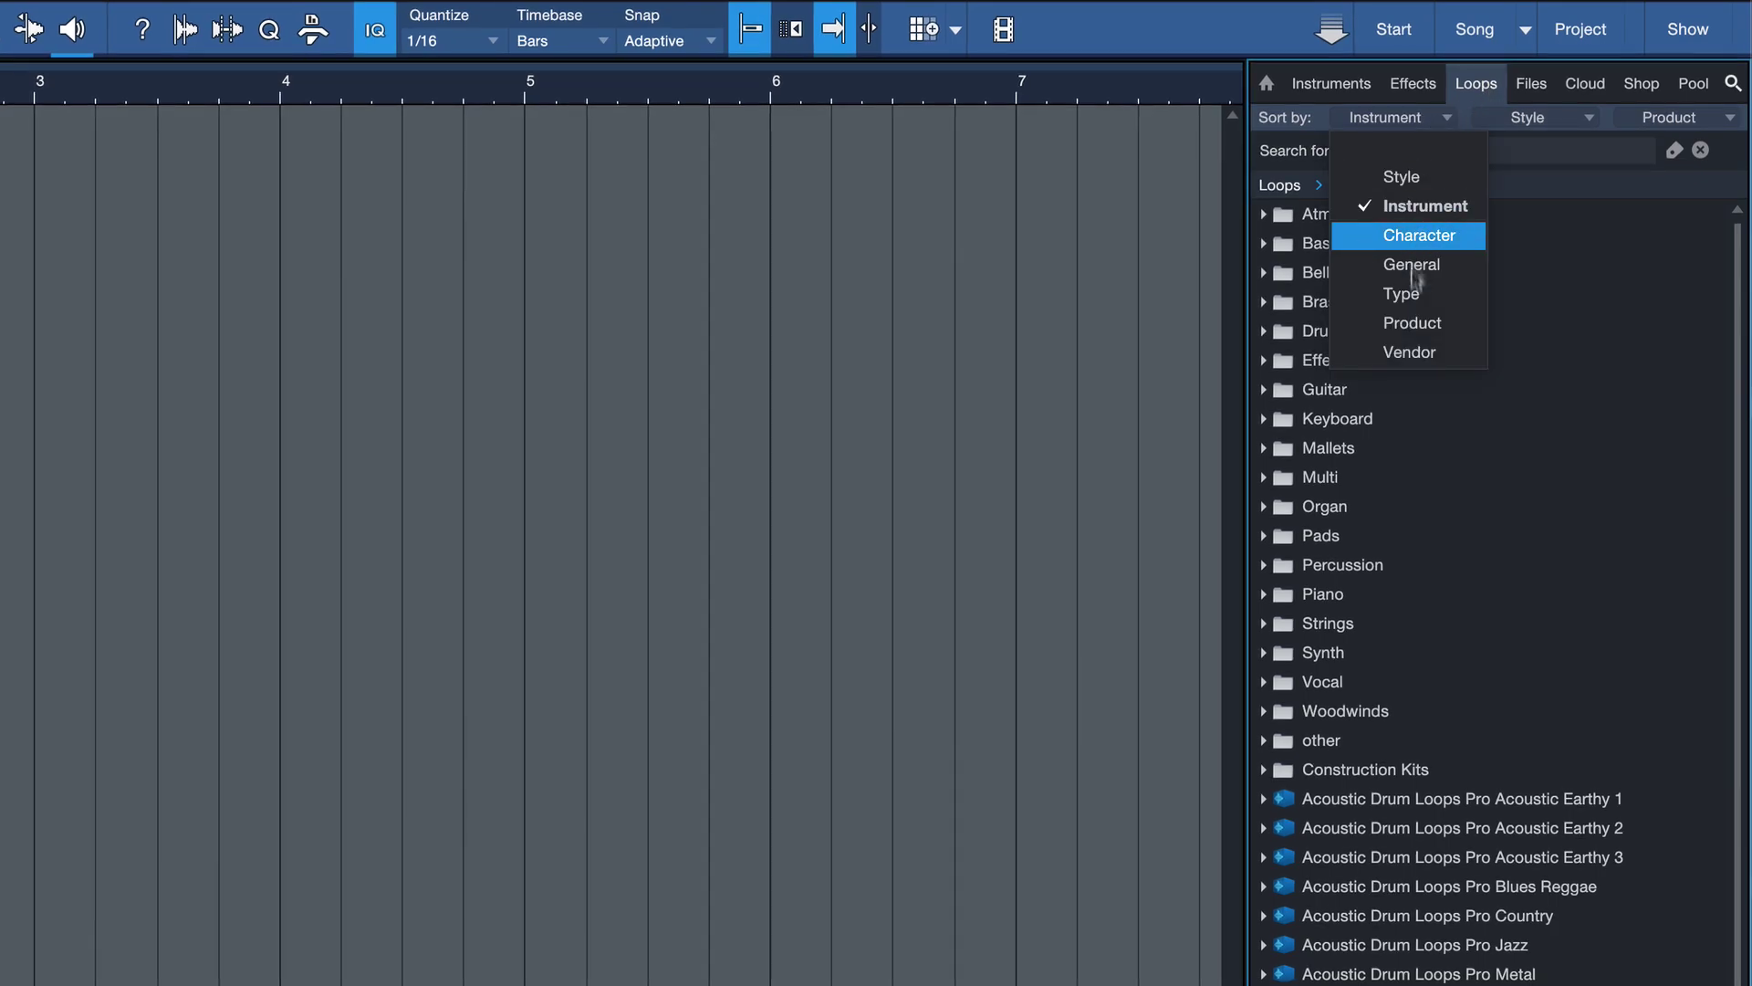
click(1416, 328)
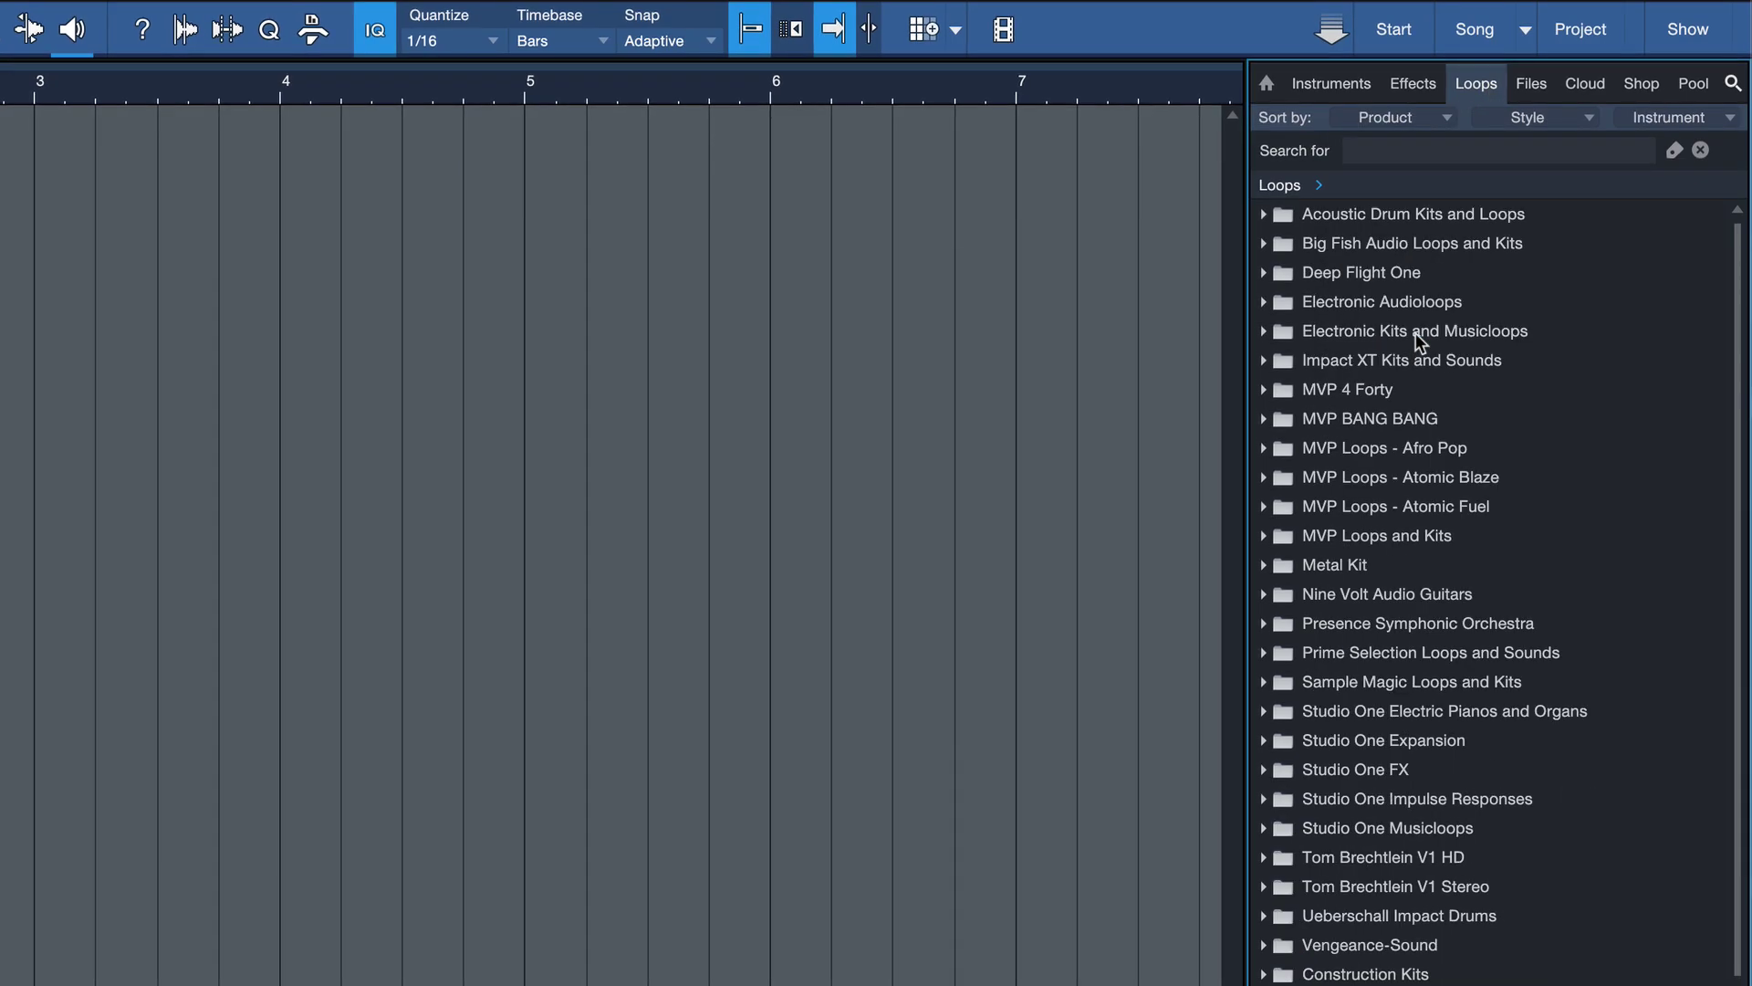
click(1373, 274)
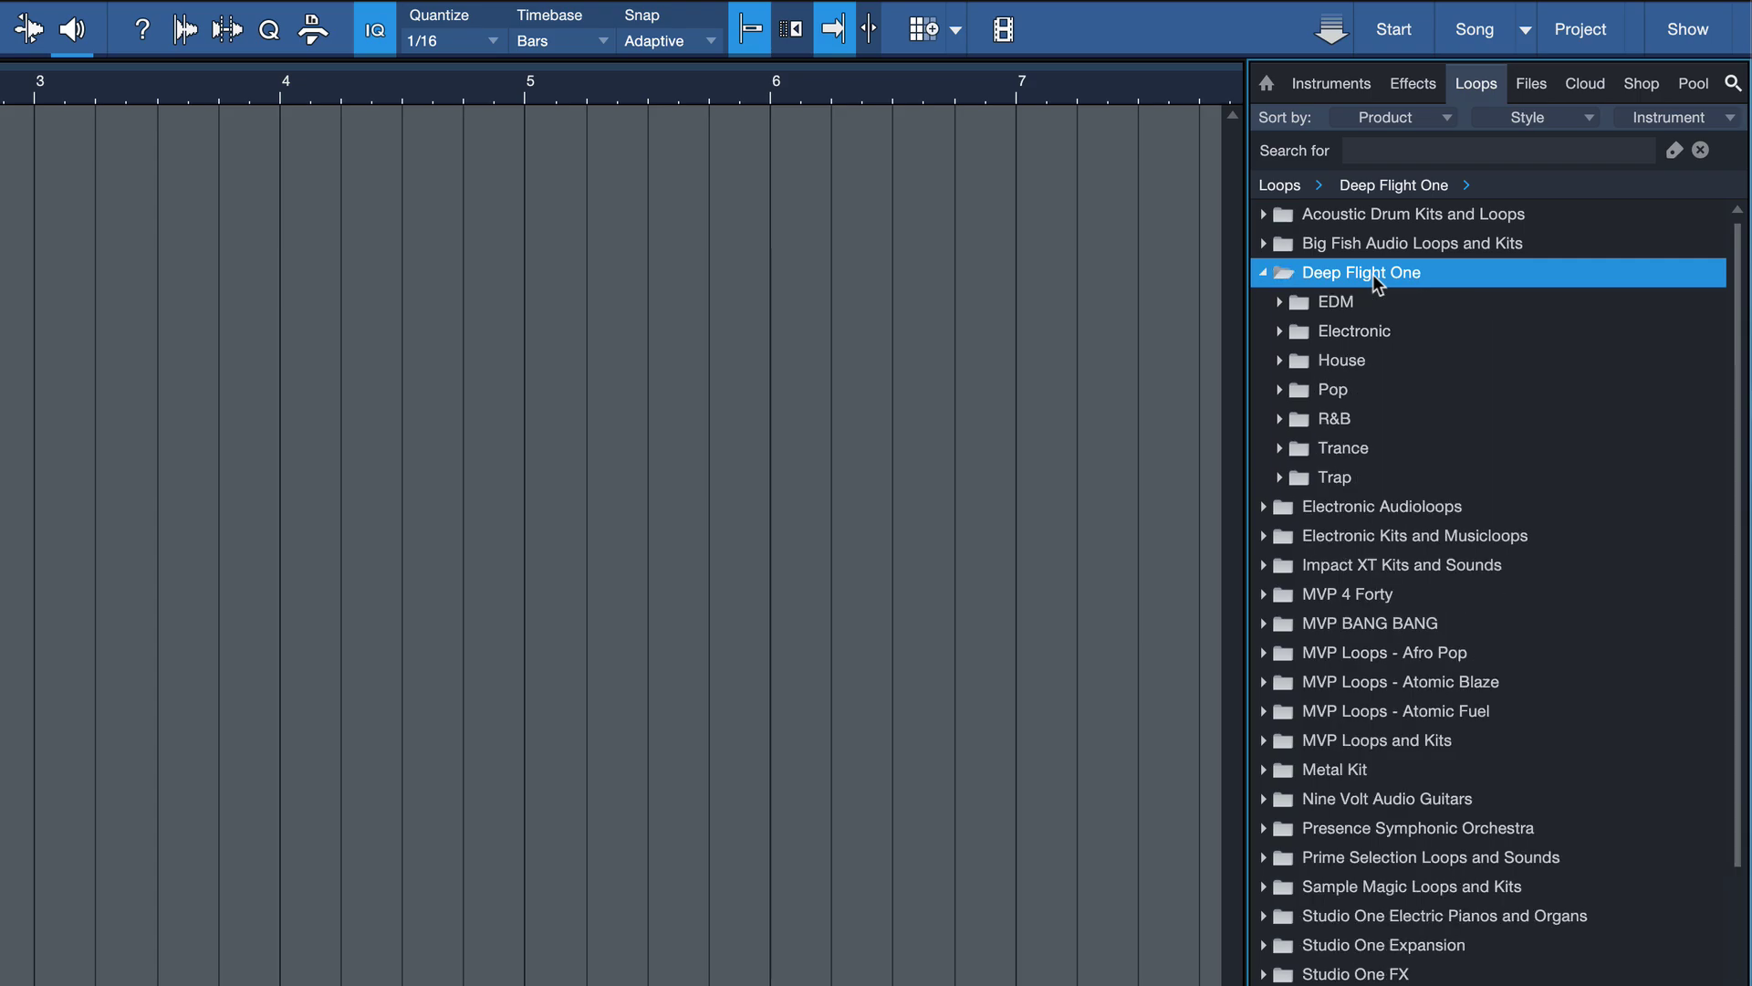
click(1388, 302)
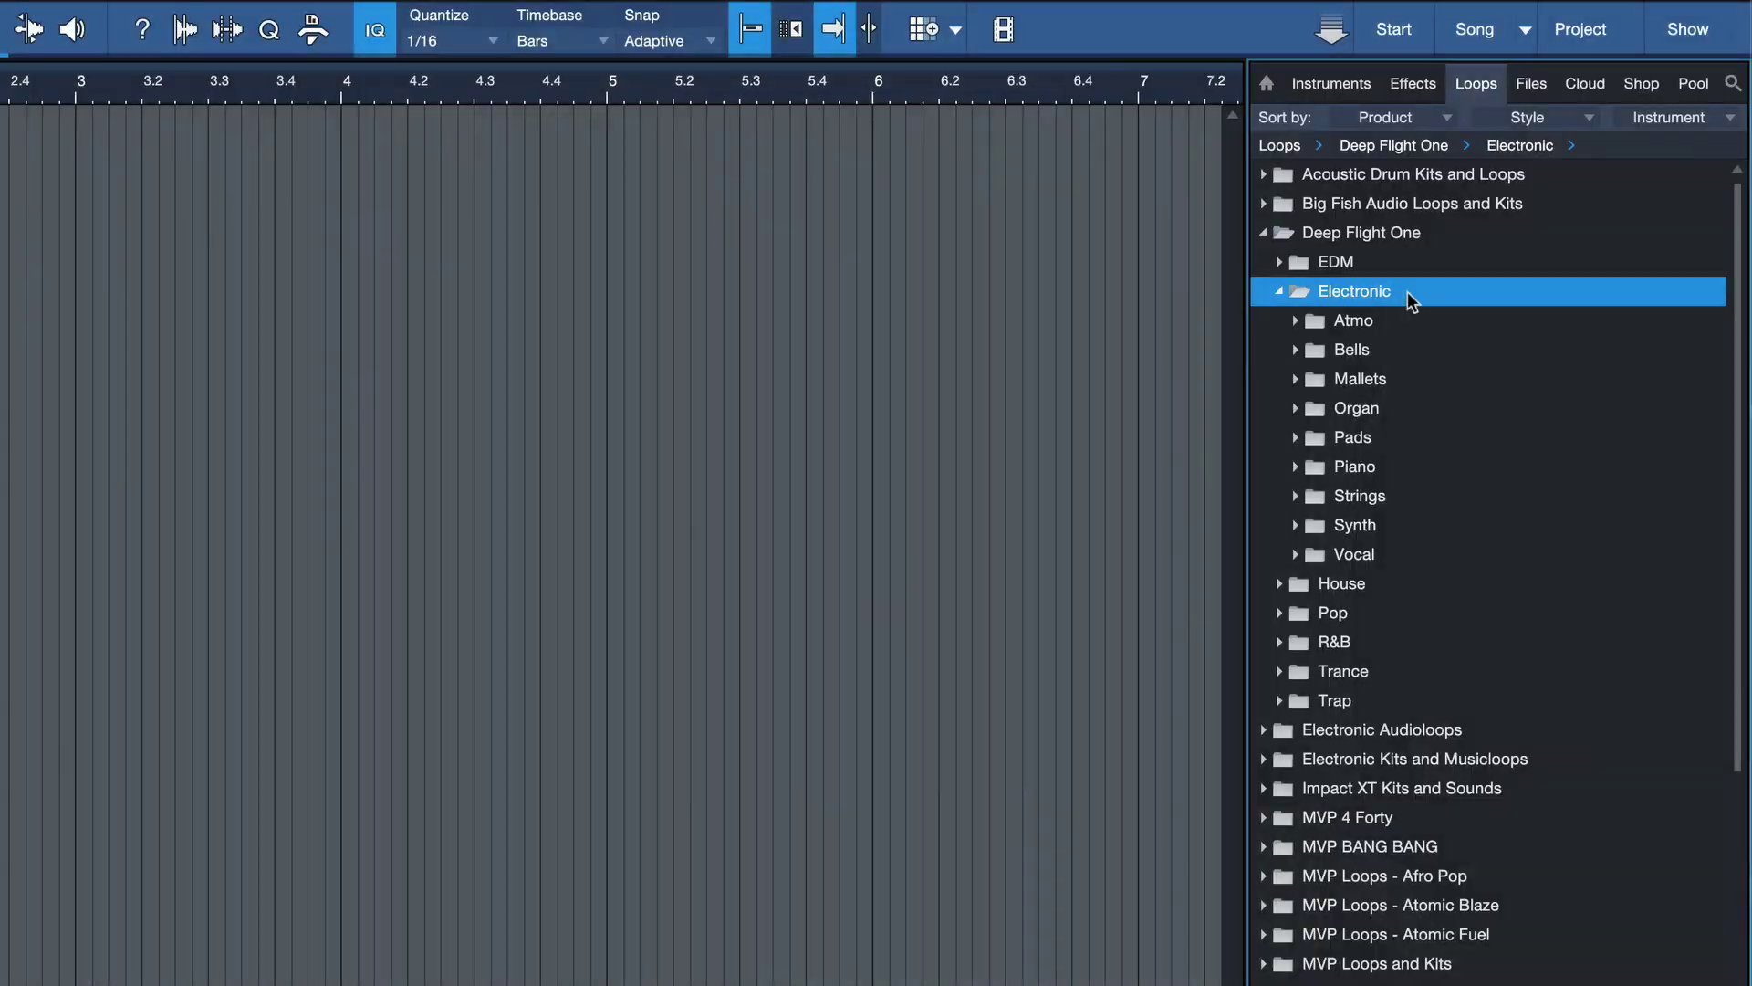
click(1378, 384)
Select the Metal Tape Bell ARP D 110 loop and set the song tempo to 90 BPM.
click(1520, 342)
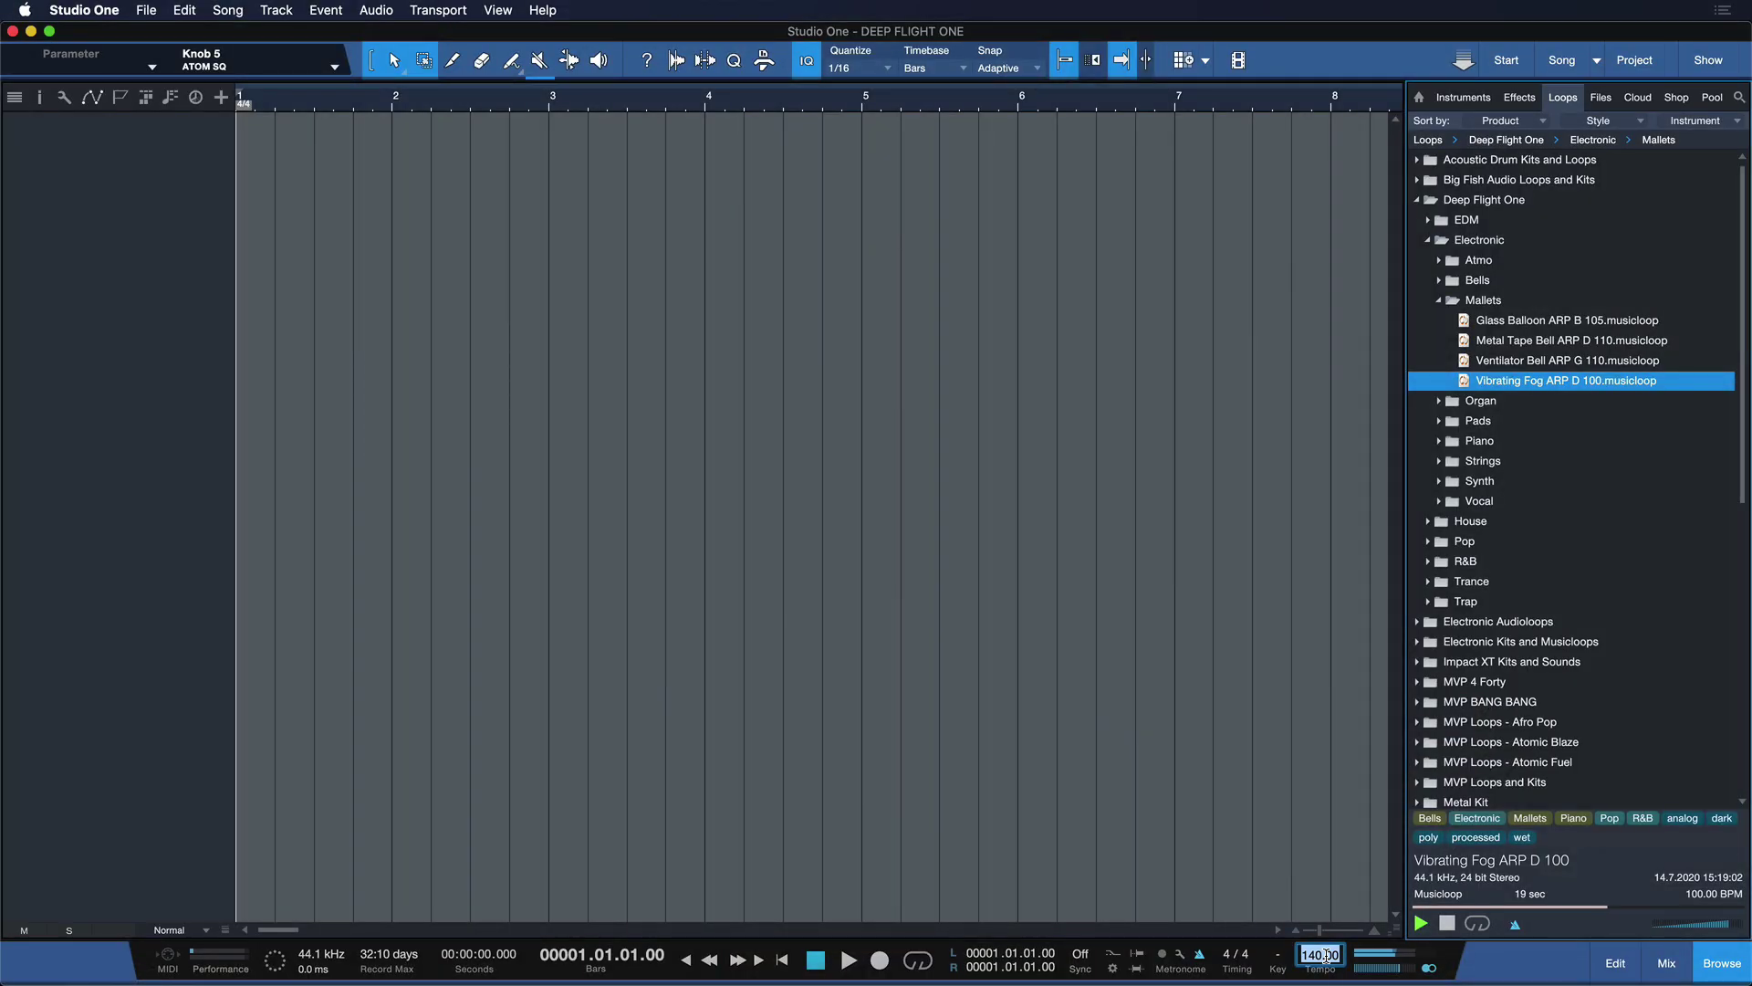
text(90)
key(Return)
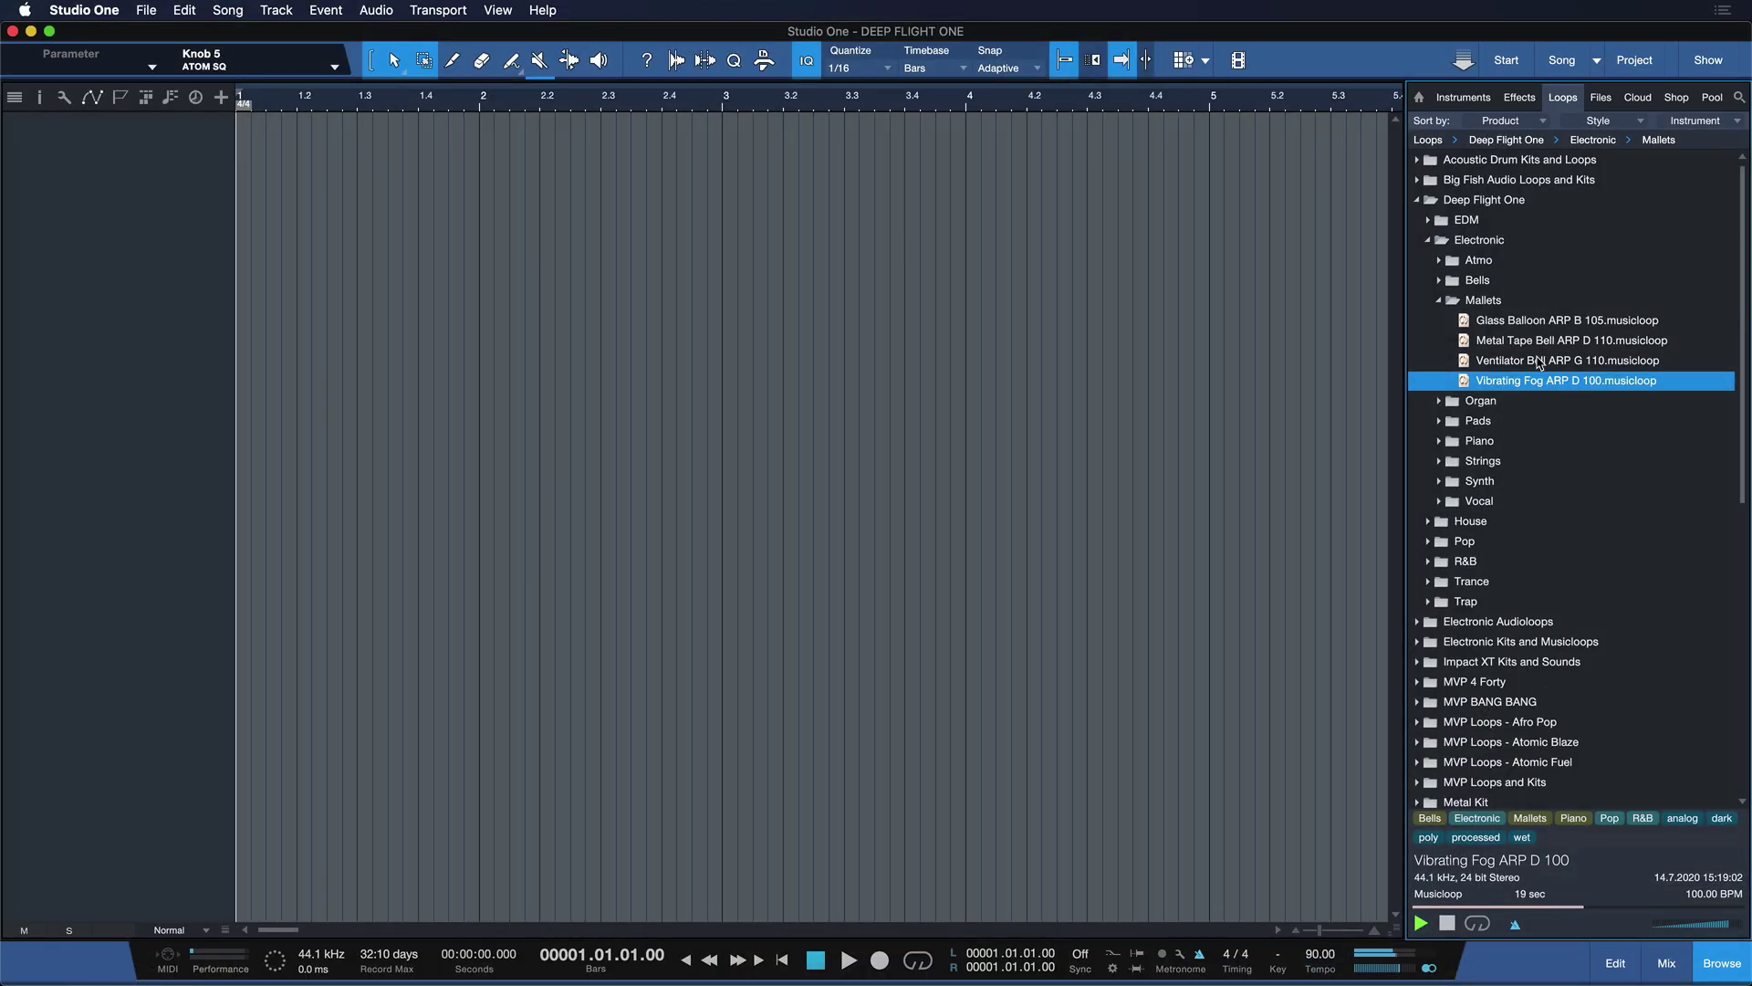
Place the Ventilator Bell ARP G 110 loop in the arrangement and show the Chord Track.
drag(1540, 364, 356, 178)
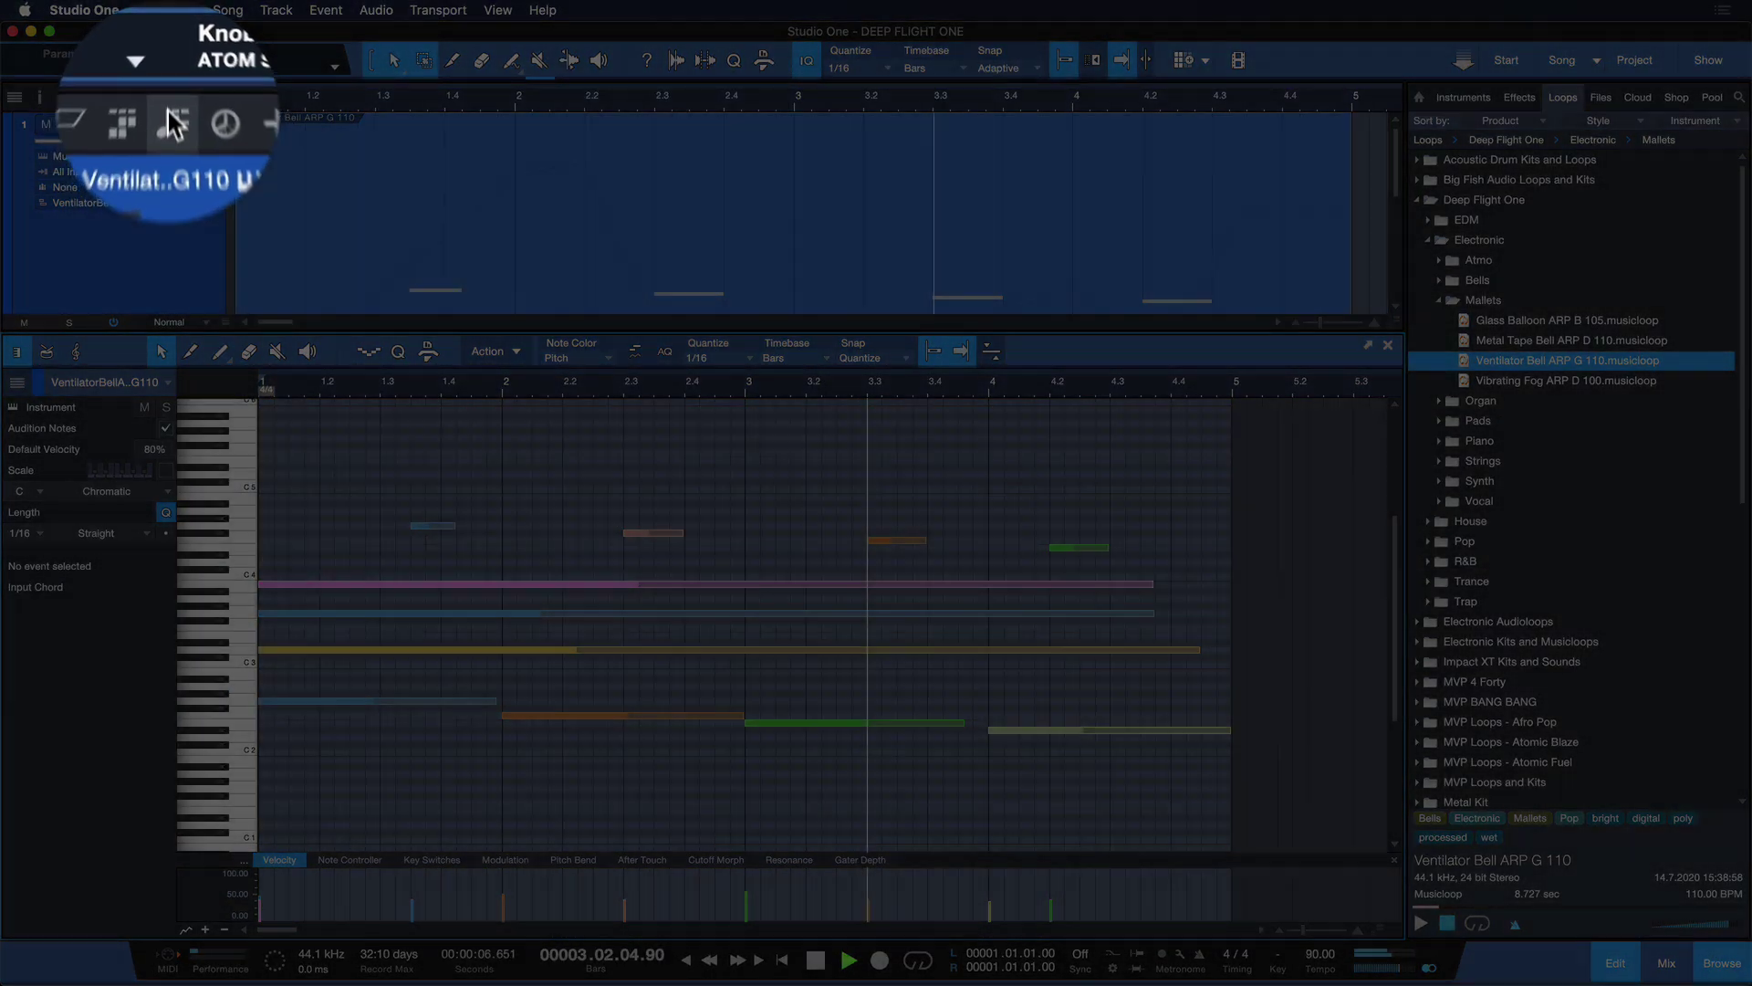
click(169, 96)
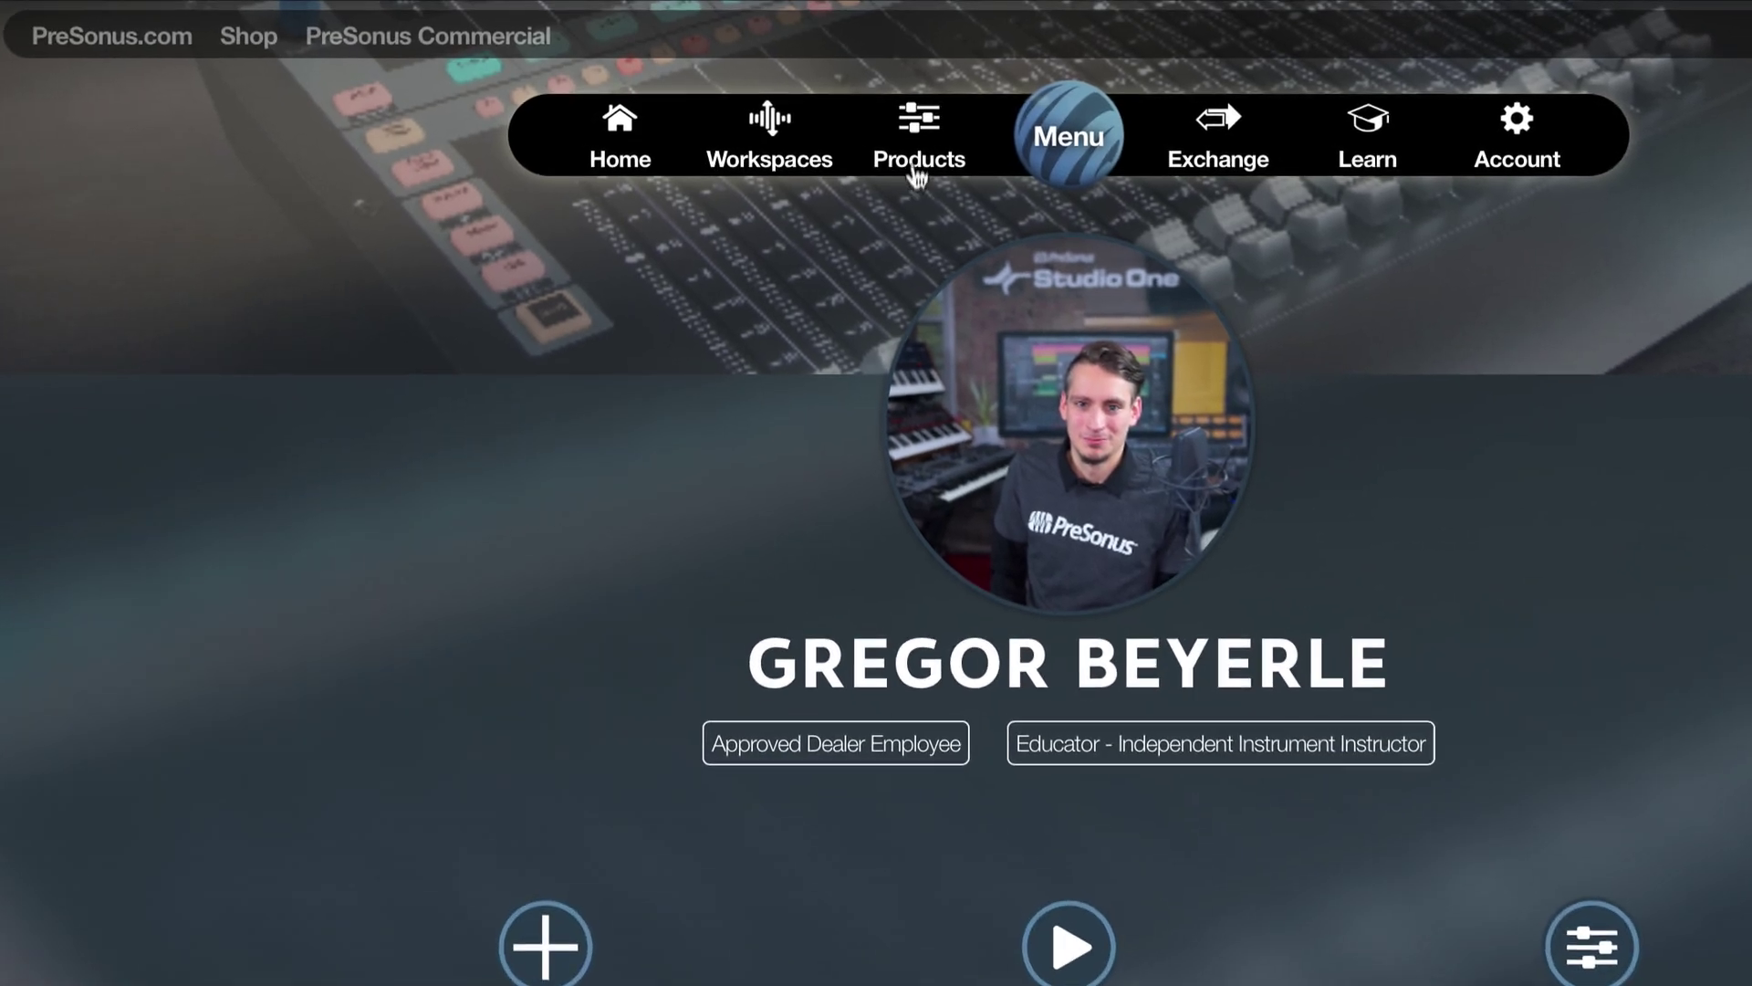
Find Deep Flight One under Products > Add-Ons and install its .soundset file into Studio One.
click(915, 171)
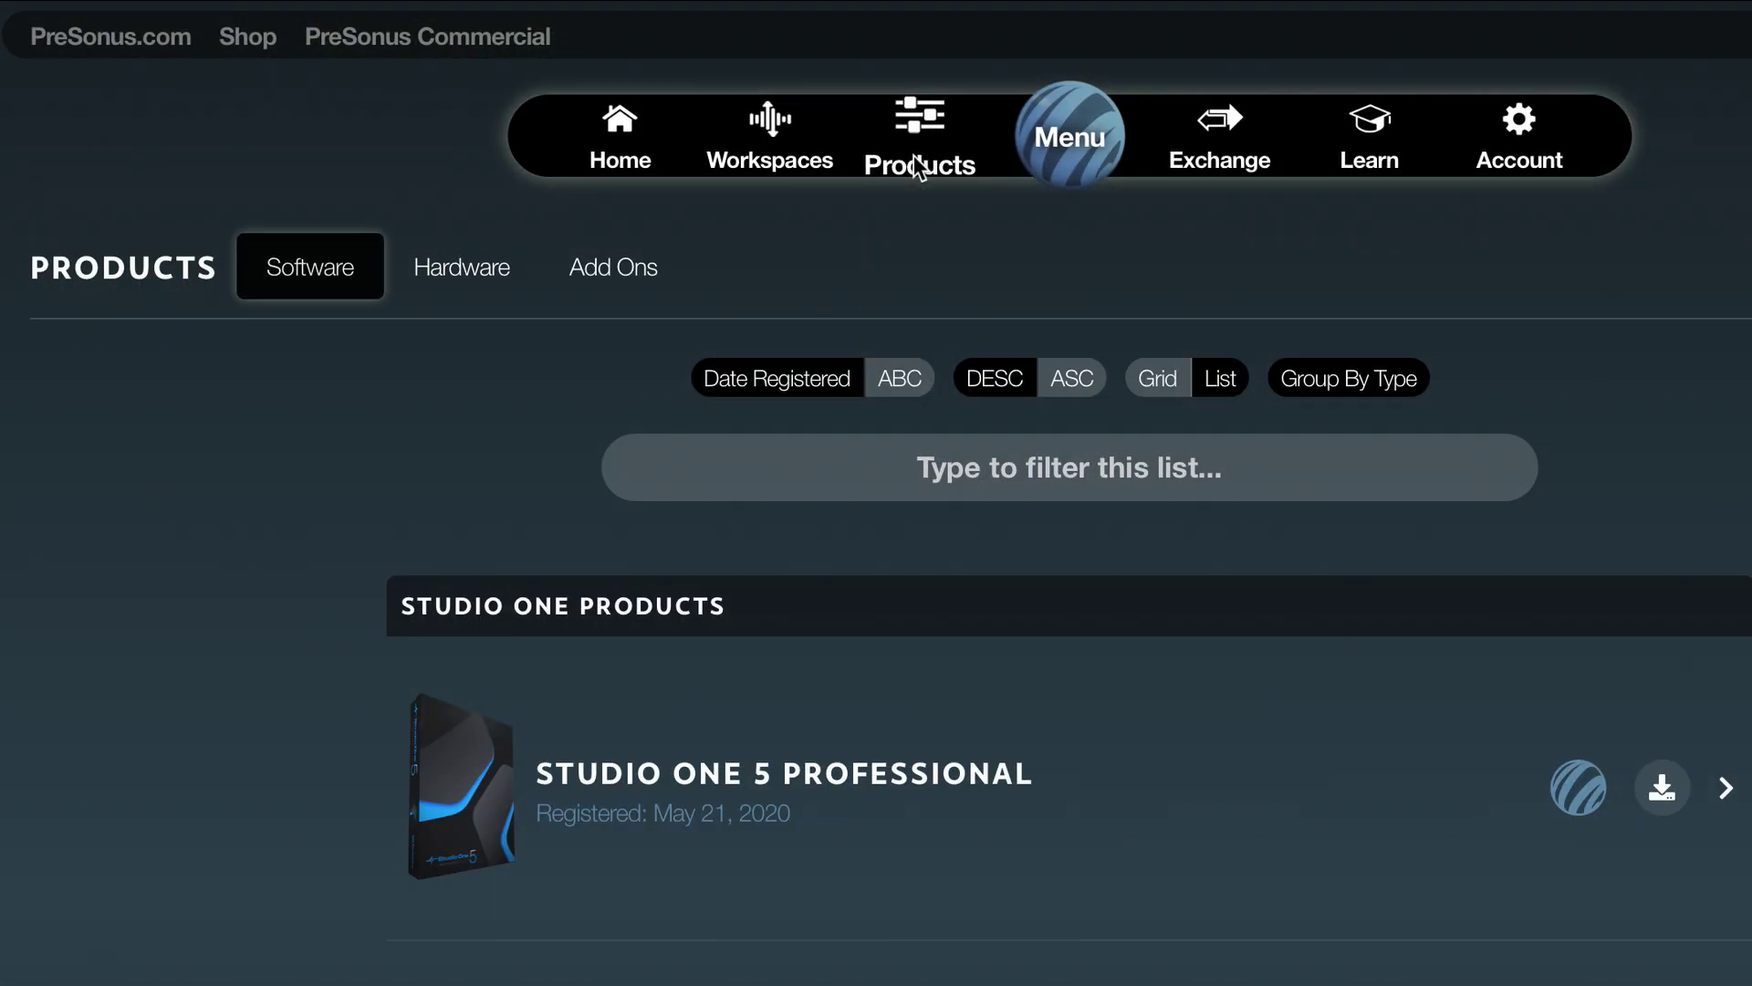
click(611, 265)
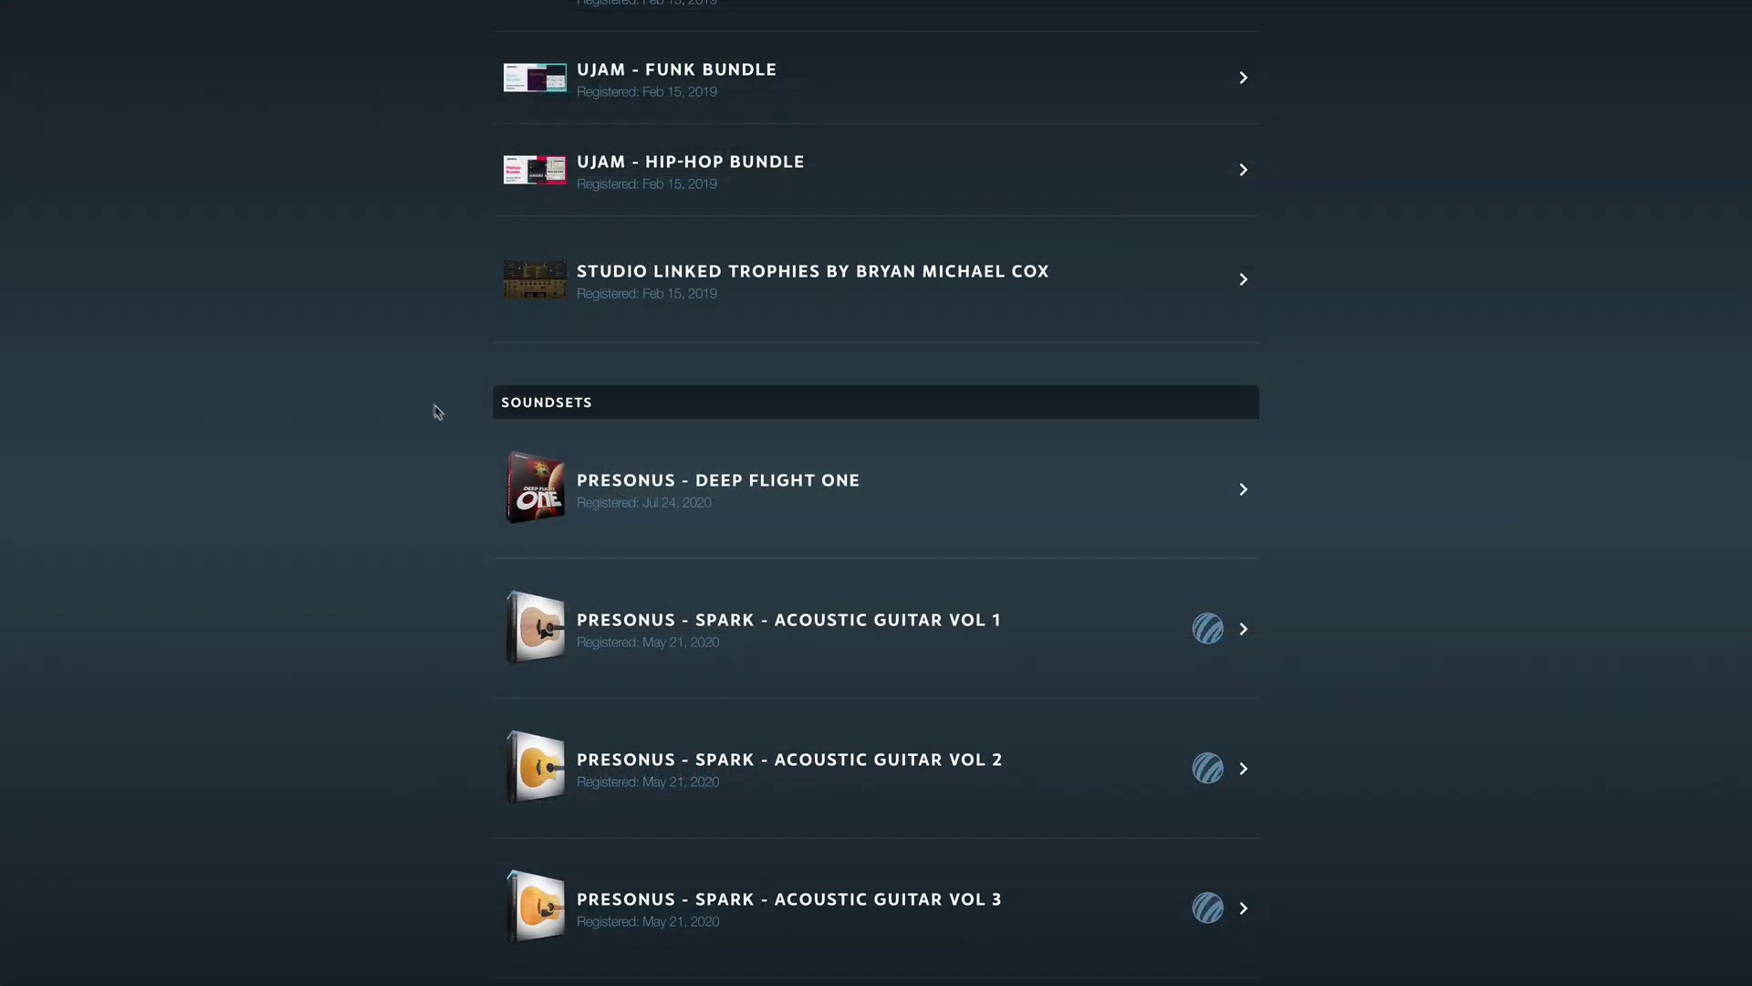
click(566, 501)
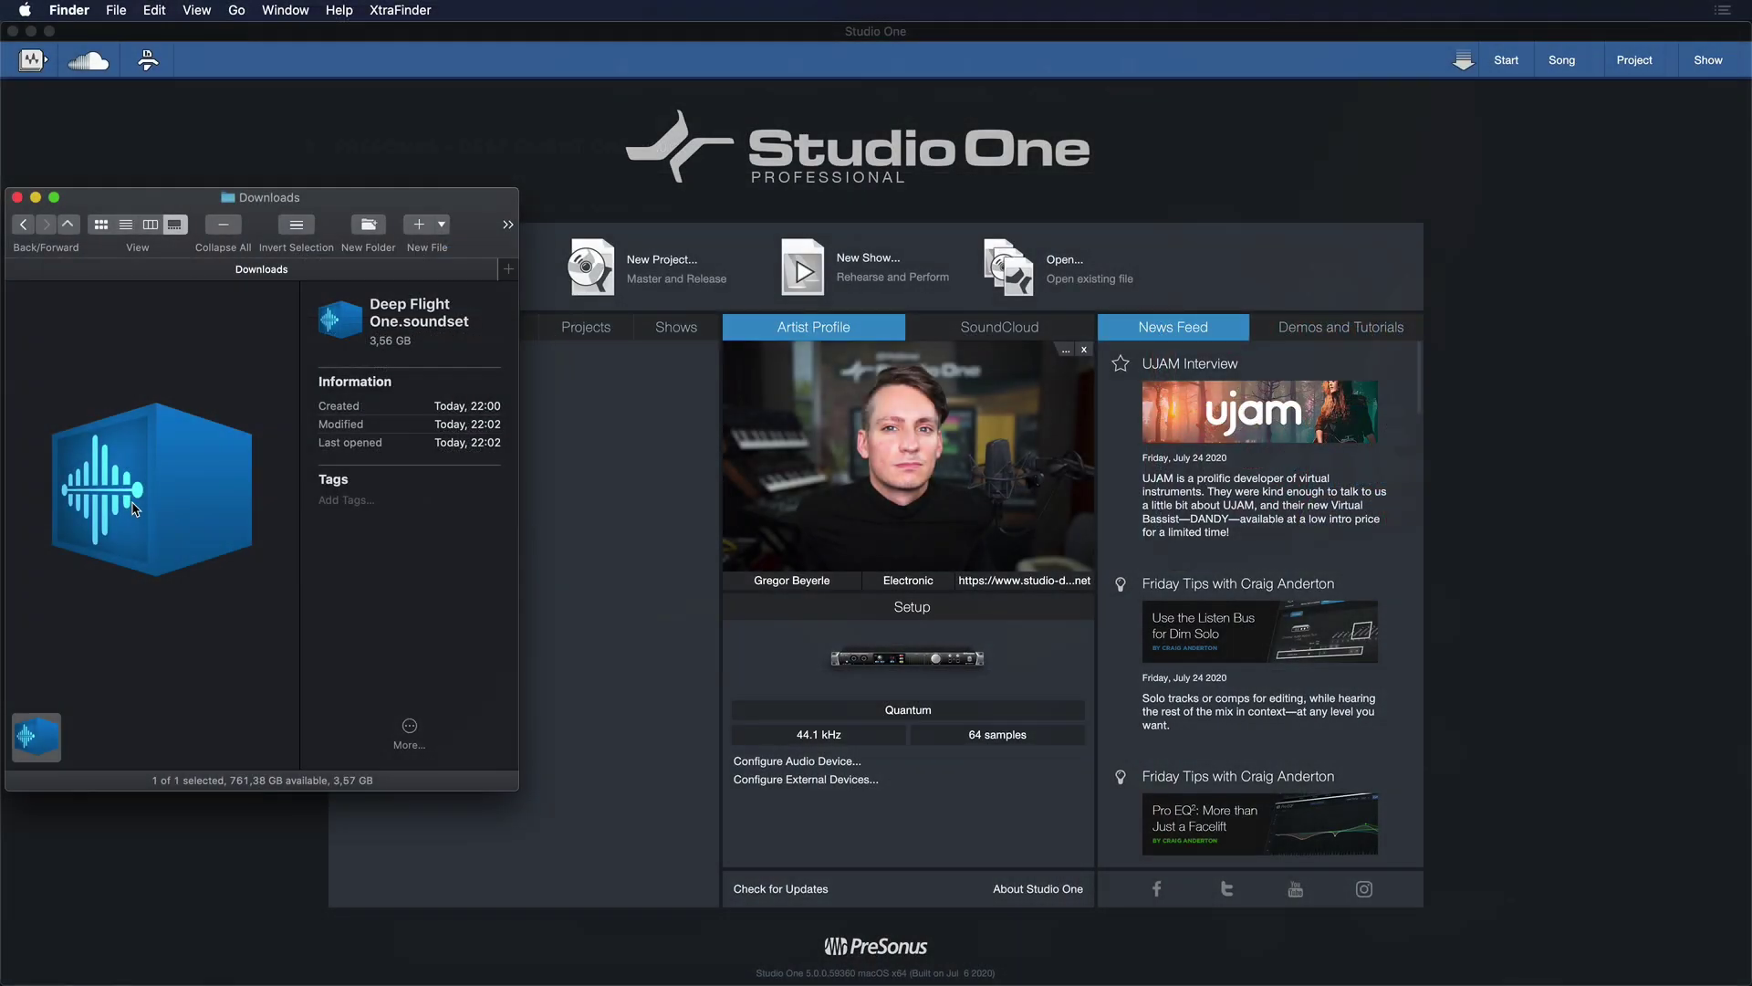
drag(134, 510, 427, 494)
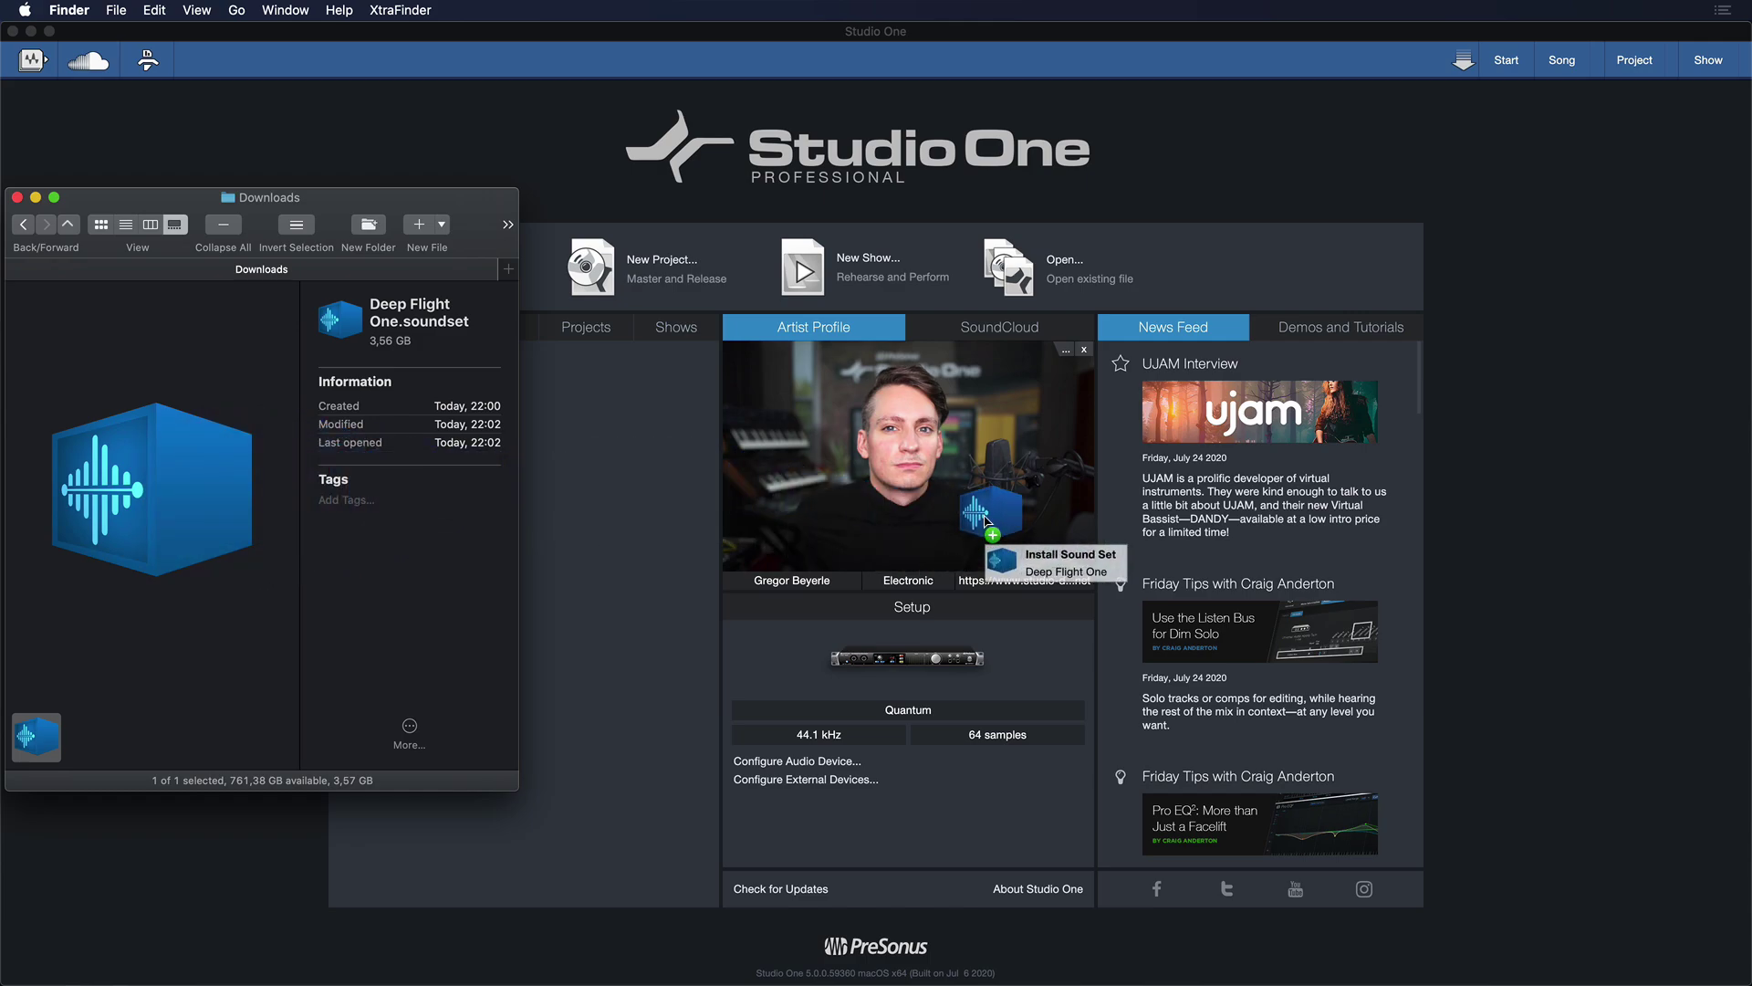
drag(986, 520, 987, 522)
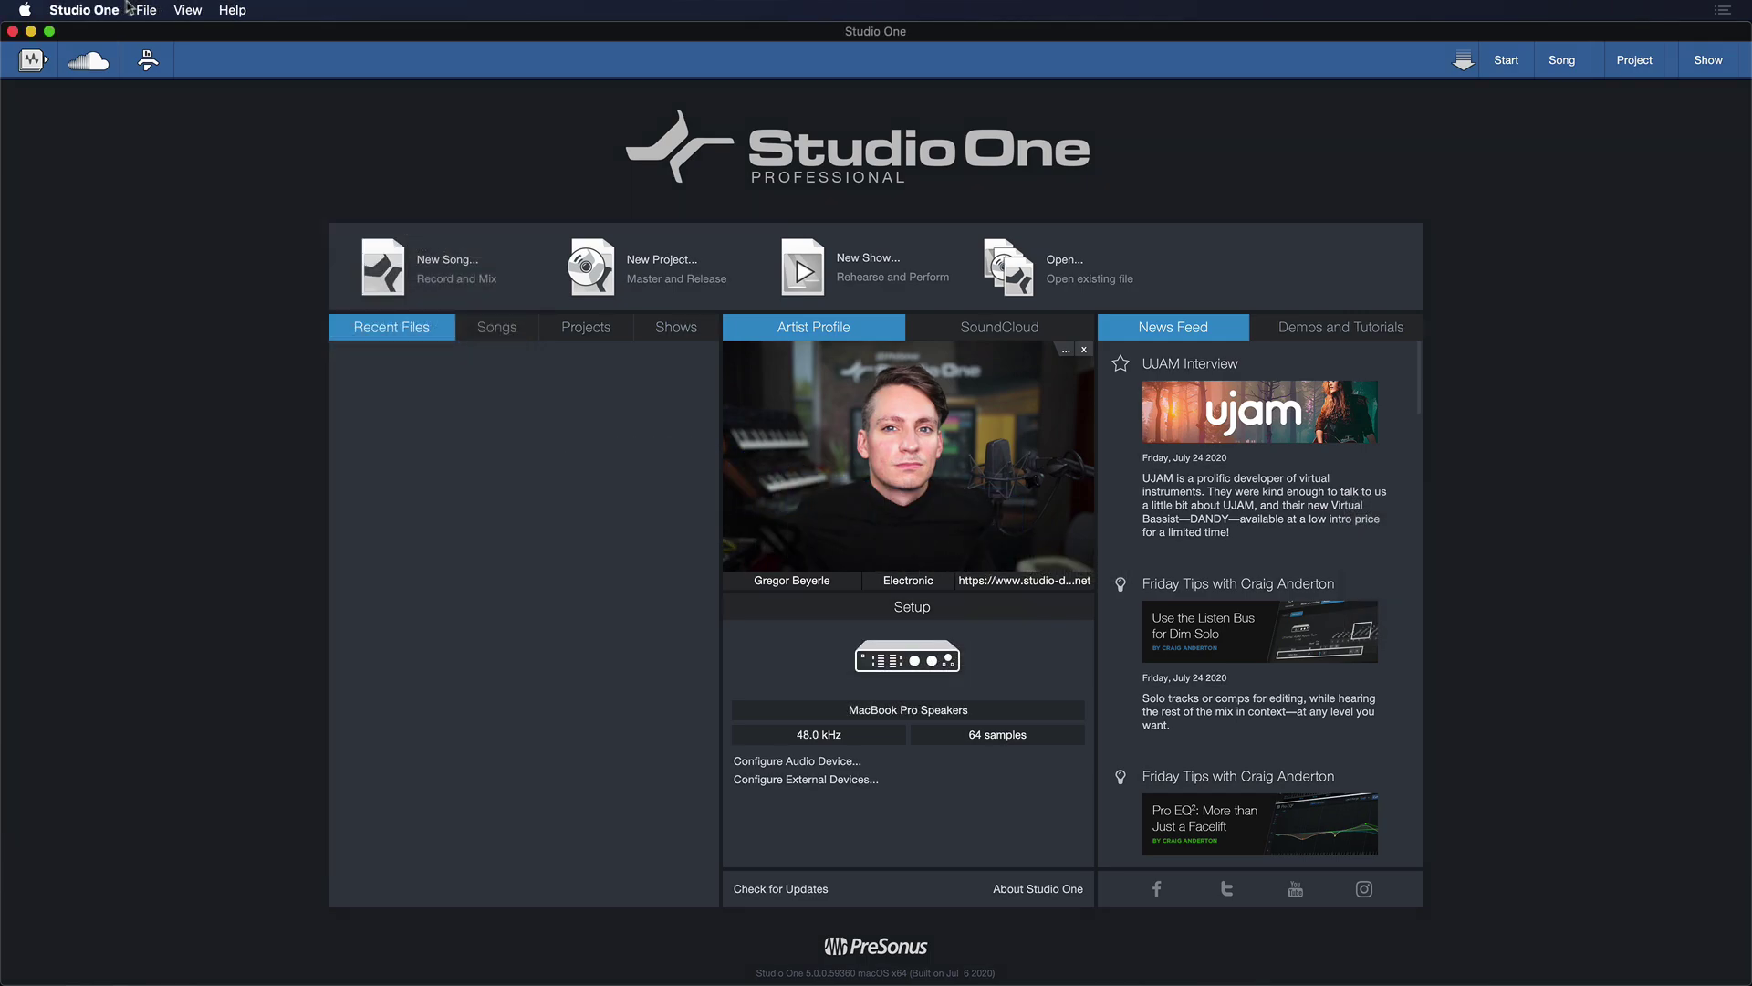
In Studio One Installation, tick PreSonus - Deep Flight One (3.32 GB) under My Purchased Items.
click(84, 10)
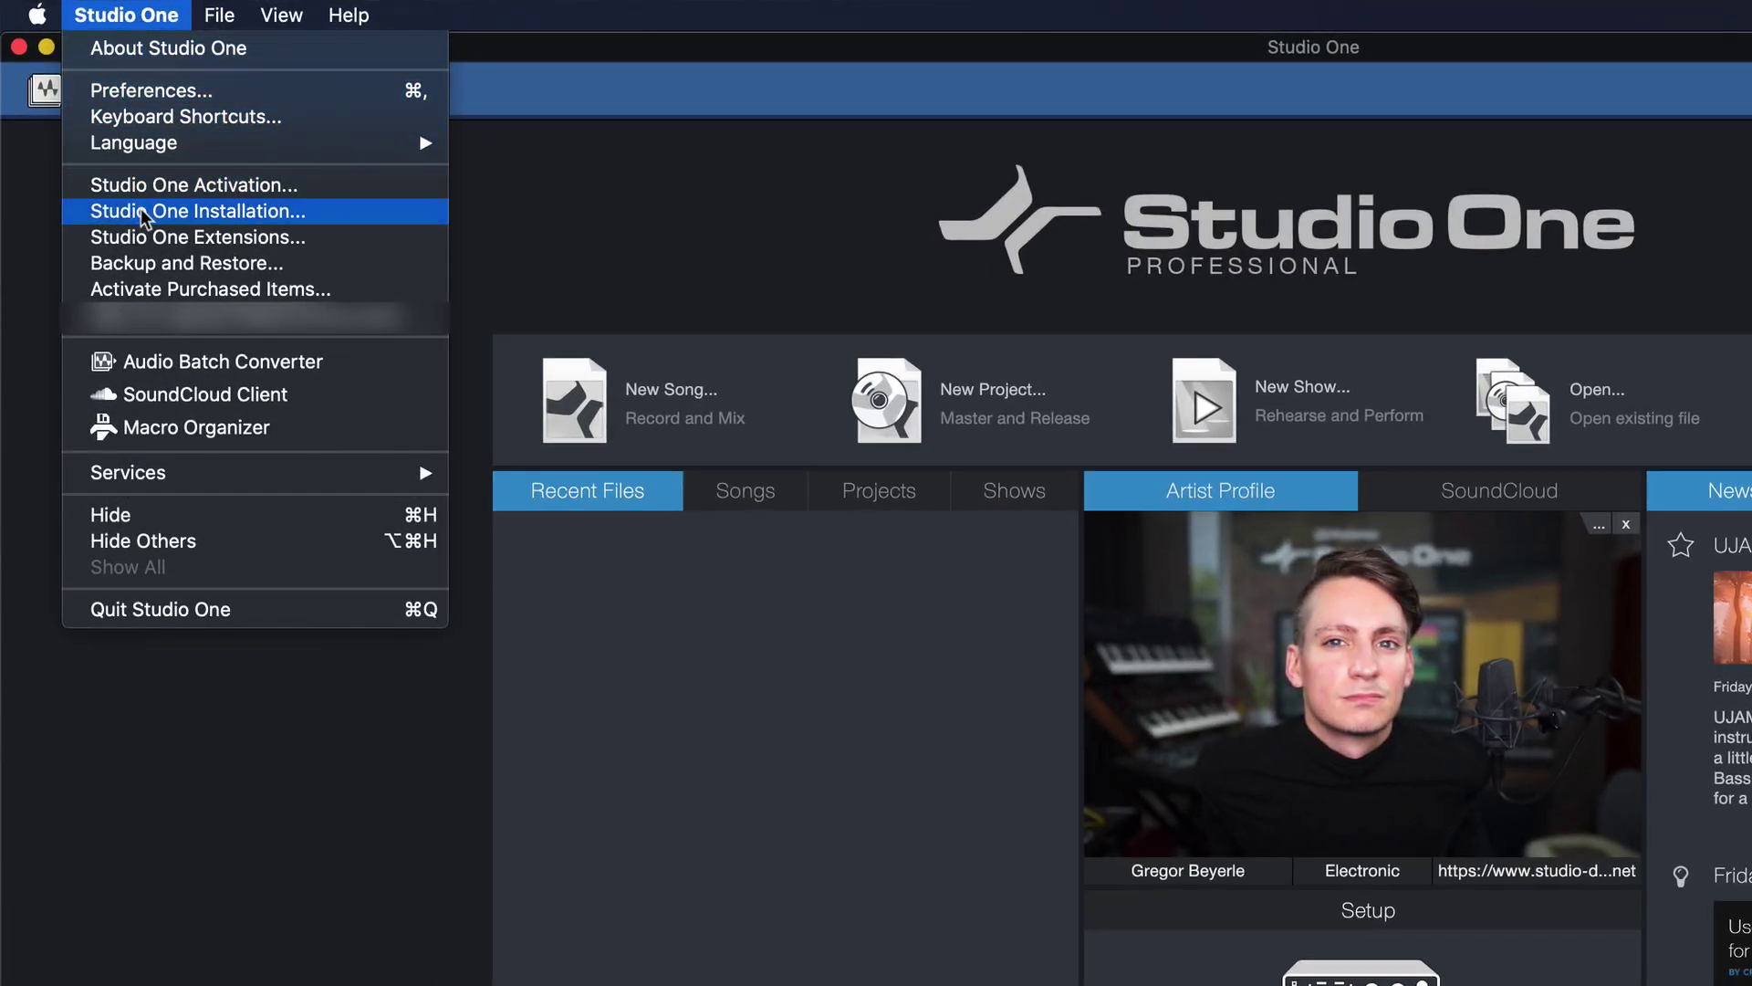
click(142, 212)
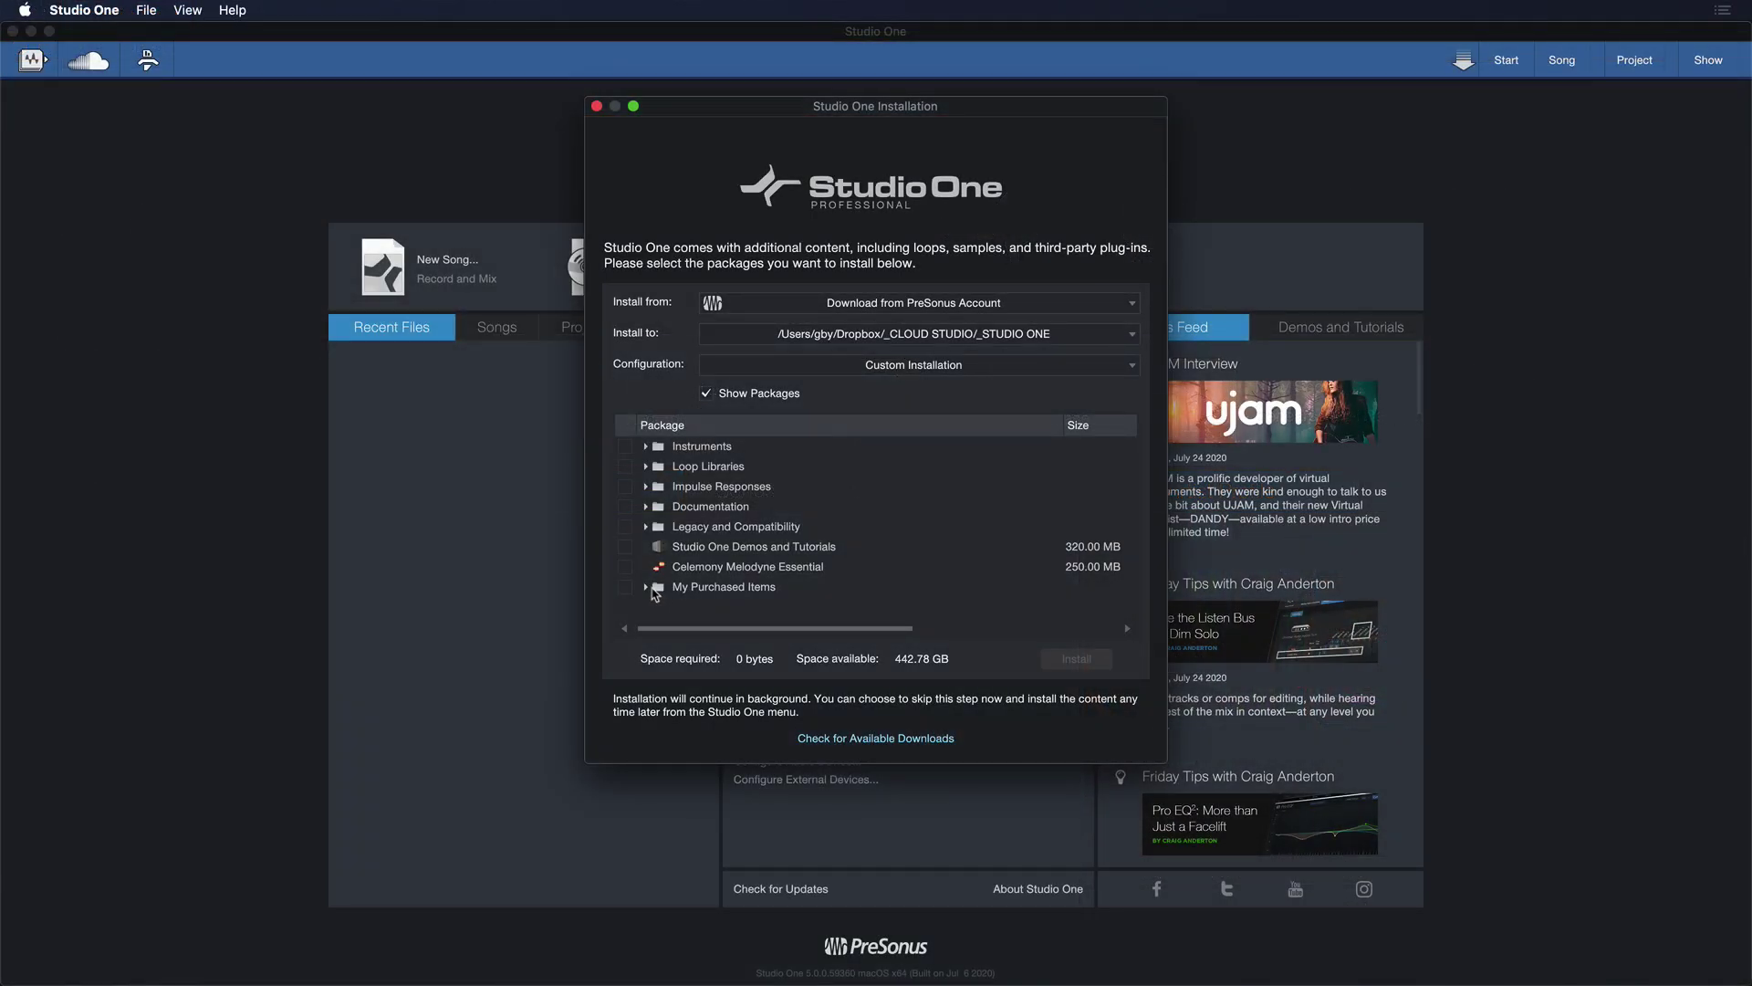
scroll(649, 590, down, 15)
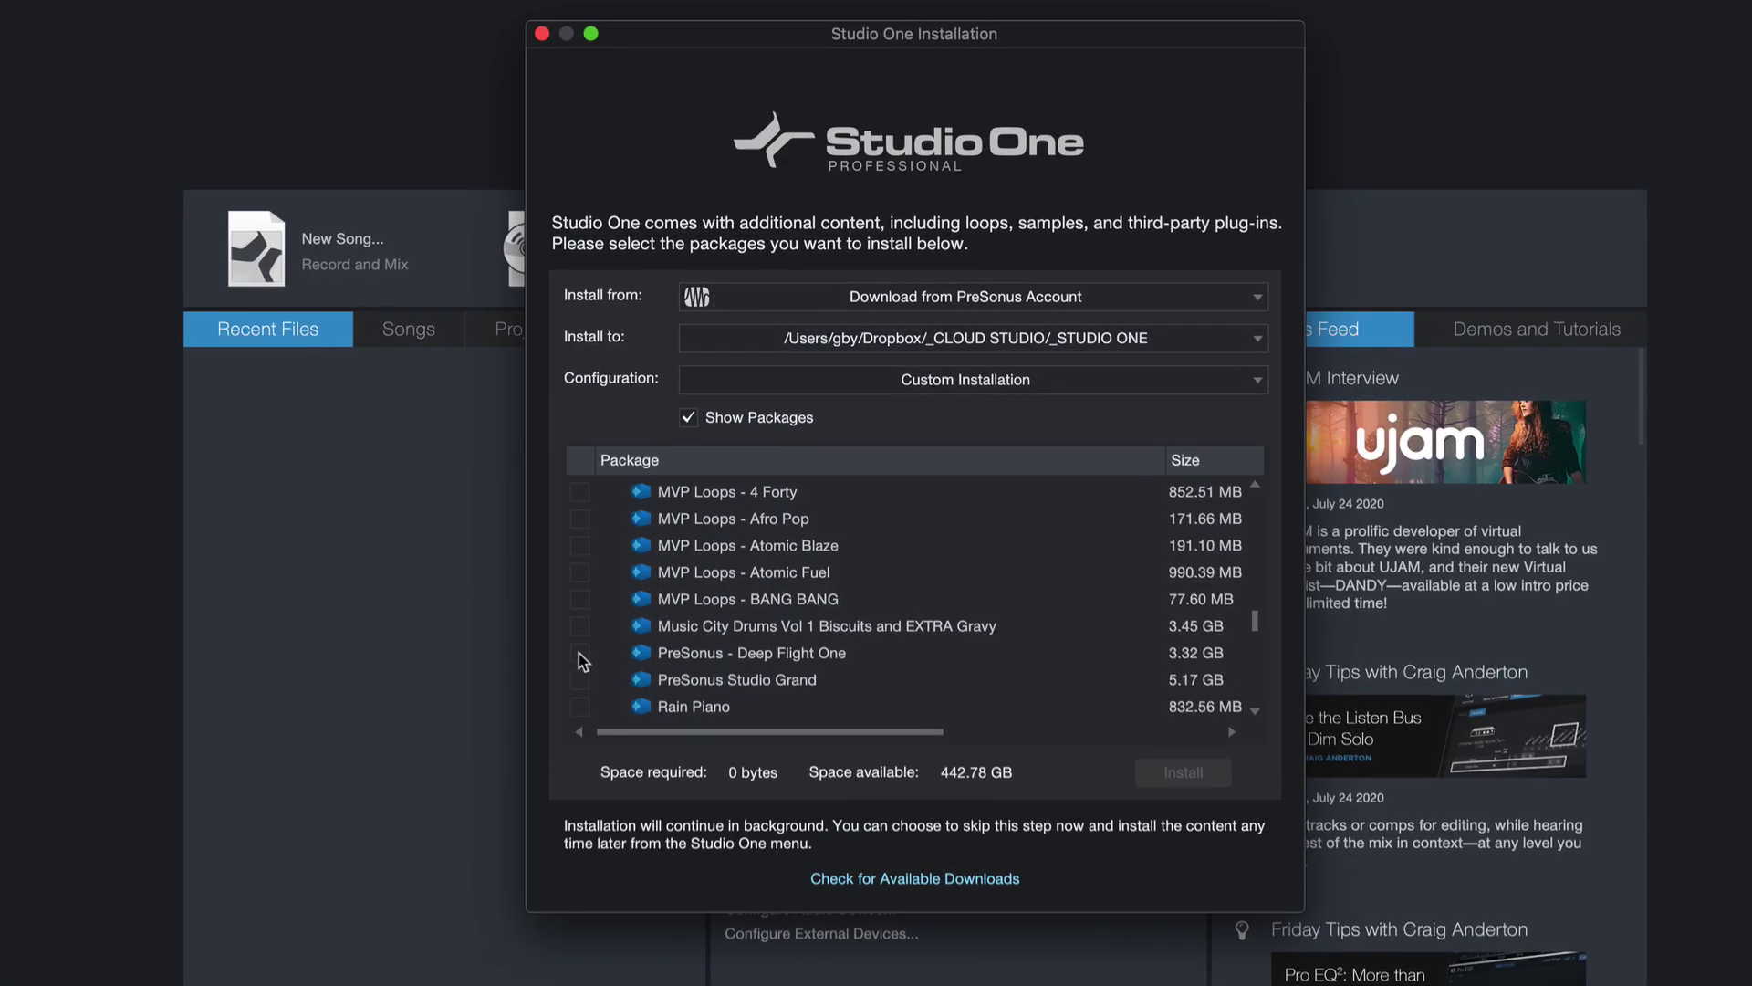
click(625, 569)
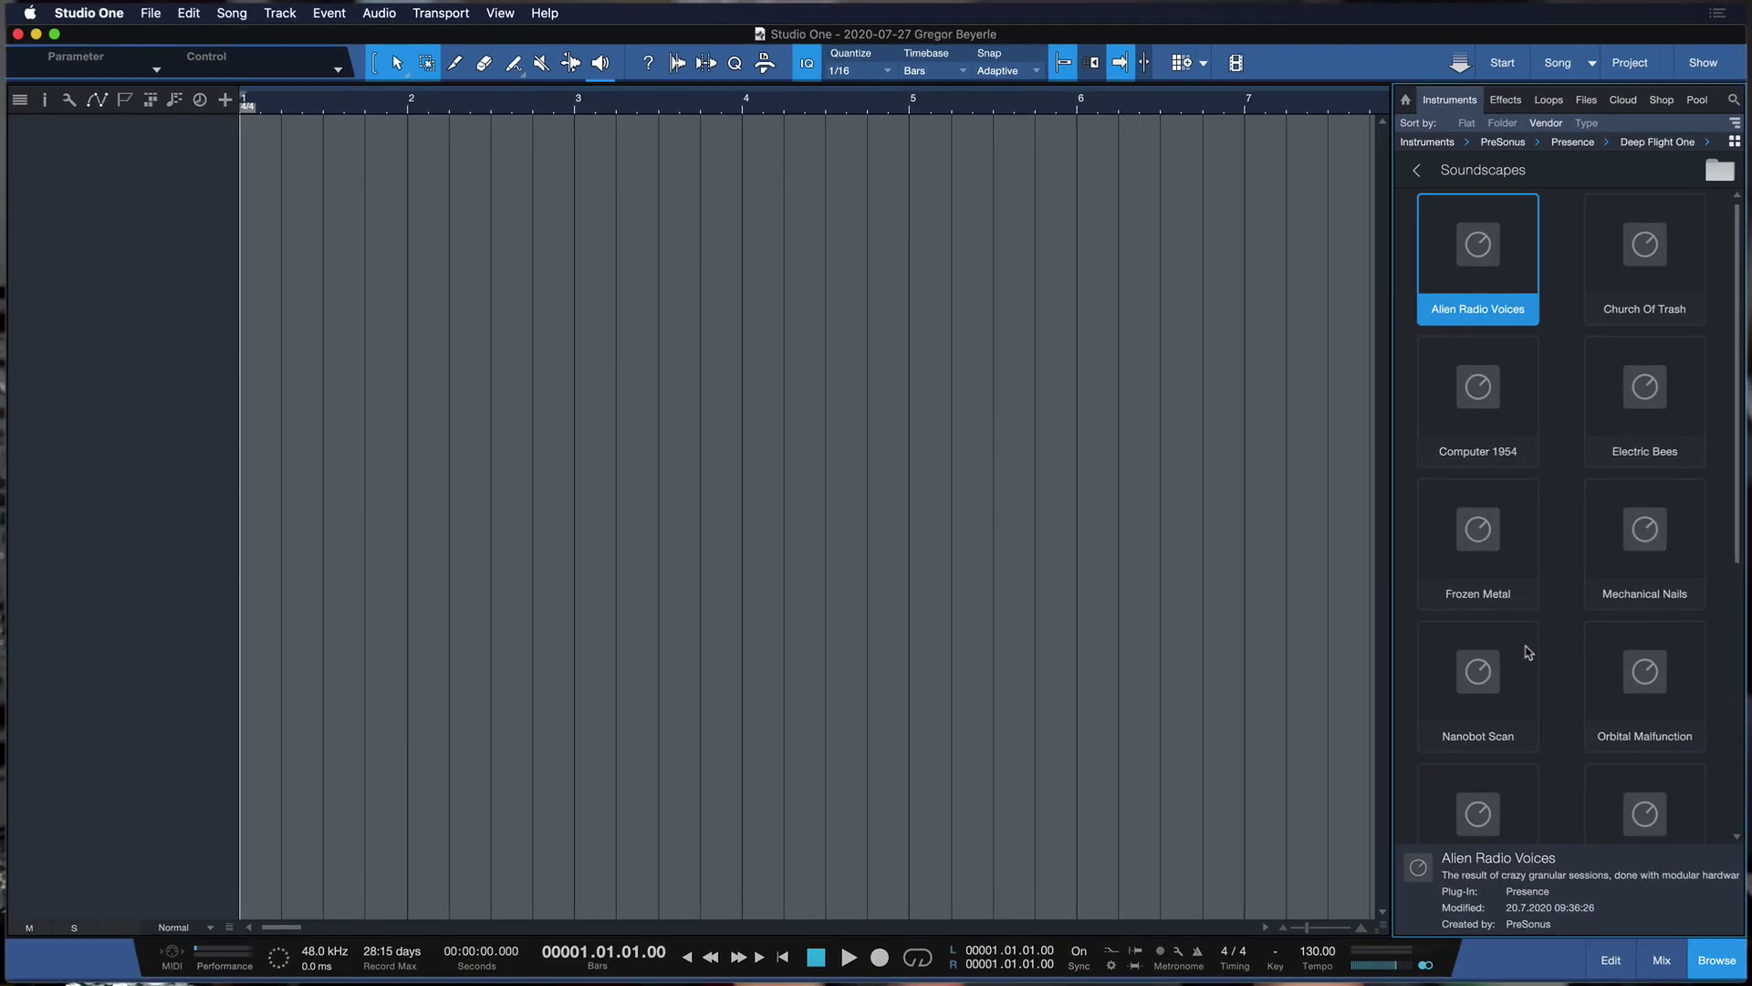
Scroll the Deep Flight One Soundscapes presets down to Humanoid Girls.
scroll(1566, 482, down, 3)
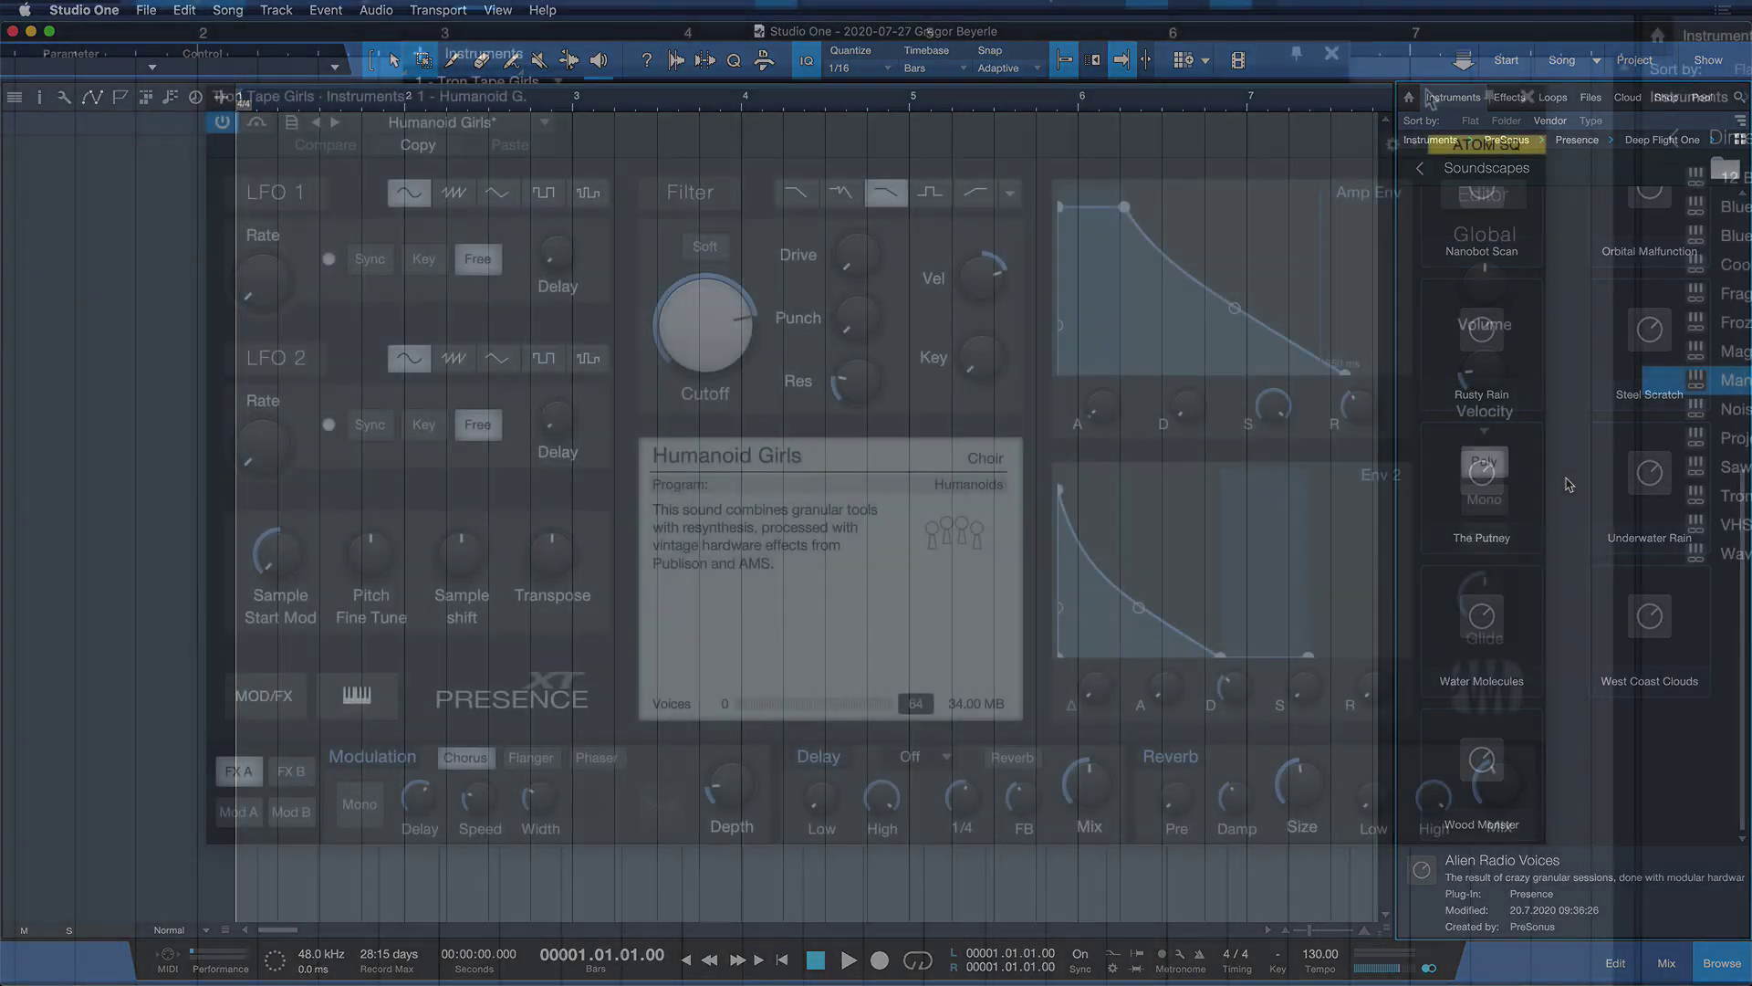